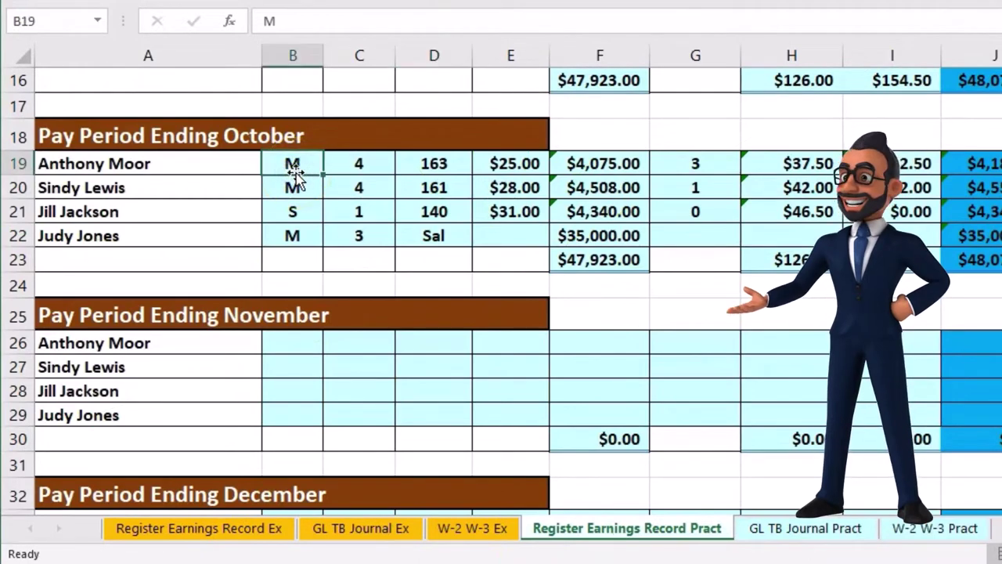
Step: Look across the October payroll register row to the earnings records and examine the first employee's August to December pay dates
{"action": "key", "text": "Right"}
{"action": "key", "text": "Right"}
{"action": "key", "text": "Right"}
{"action": "key", "text": "Right"}
{"action": "key", "text": "Right"}
{"action": "key", "text": "Right"}
{"action": "key", "text": "Right"}
{"action": "key", "text": "Right"}
{"action": "key", "text": "Right"}
{"action": "key", "text": "Right"}
{"action": "key", "text": "Right"}
{"action": "key", "text": "Right"}
{"action": "key", "text": "Right"}
{"action": "key", "text": "Right"}
{"action": "key", "text": "Right"}
{"action": "key", "text": "Right"}
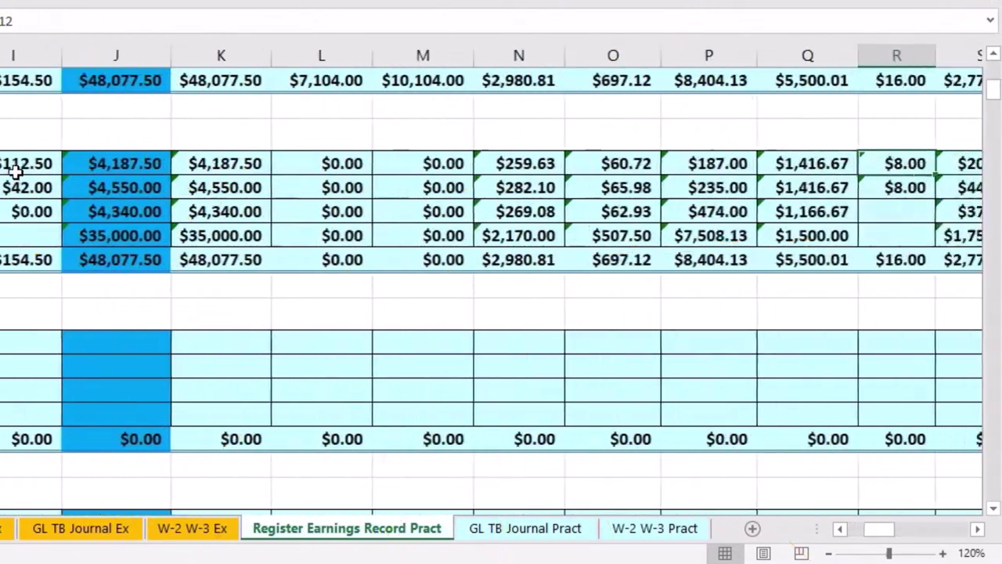
{"action": "key", "text": "Right"}
{"action": "key", "text": "Right"}
{"action": "key", "text": "Right"}
{"action": "key", "text": "Right"}
{"action": "key", "text": "Right"}
{"action": "key", "text": "Right"}
{"action": "key", "text": "Right"}
{"action": "key", "text": "Right"}
{"action": "key", "text": "Right"}
{"action": "key", "text": "Right"}
{"action": "key", "text": "Right"}
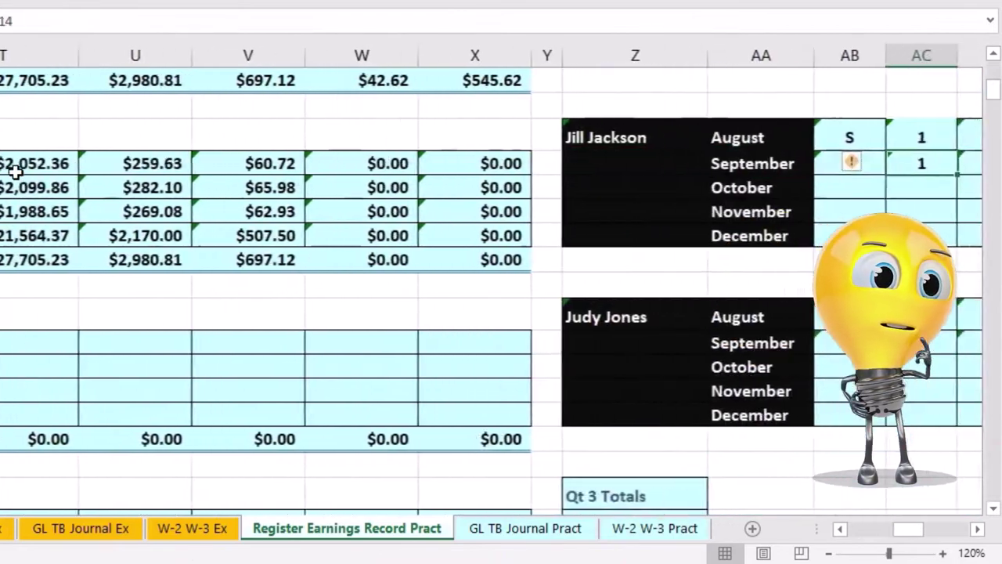
{"action": "key", "text": "Right"}
{"action": "key", "text": "Right"}
{"action": "key", "text": "Right"}
{"action": "key", "text": "Right"}
{"action": "key", "text": "Right"}
{"action": "key", "text": "Right"}
{"action": "key", "text": "Right"}
{"action": "key", "text": "Right"}
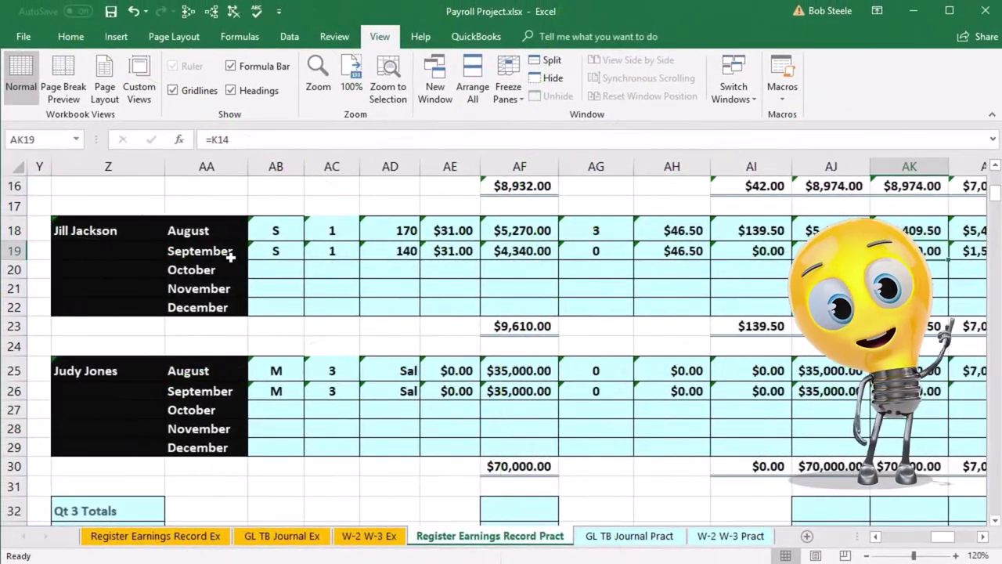
{"action": "scroll", "coordinate": [213, 357], "scroll_direction": "up", "scroll_amount": 5}
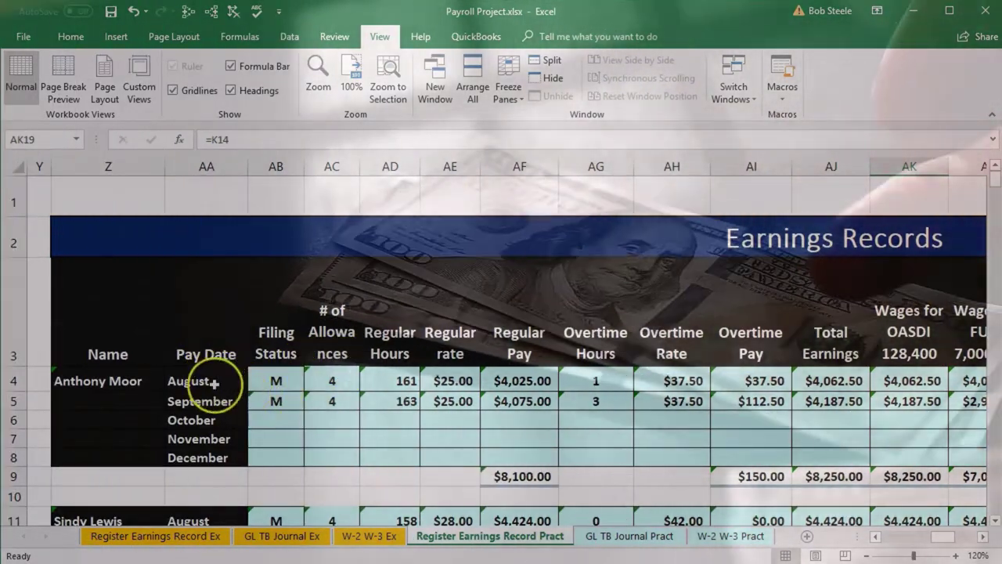
{"action": "left_click", "coordinate": [110, 380]}
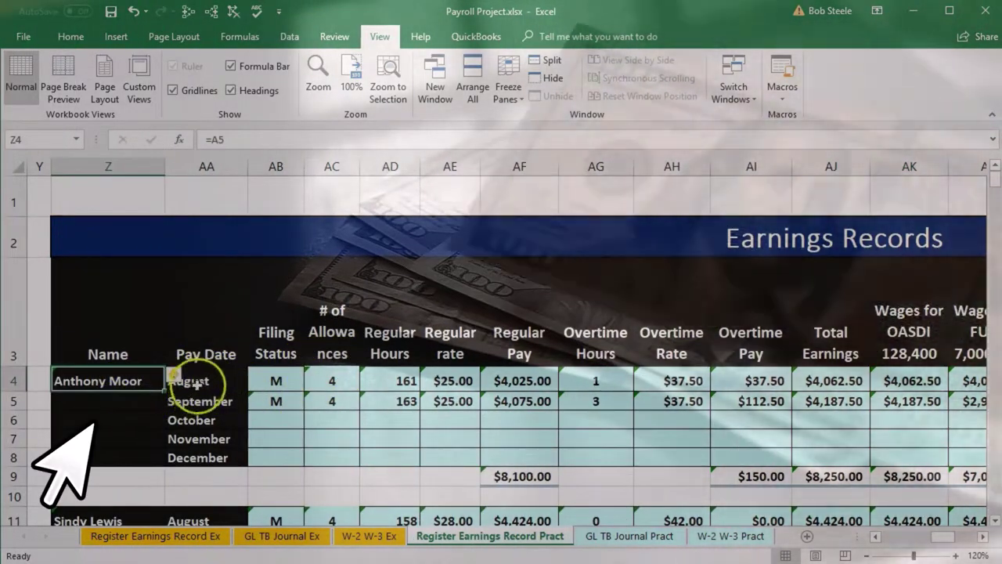
{"action": "left_click_drag", "start_coordinate": [188, 382], "coordinate": [196, 457]}
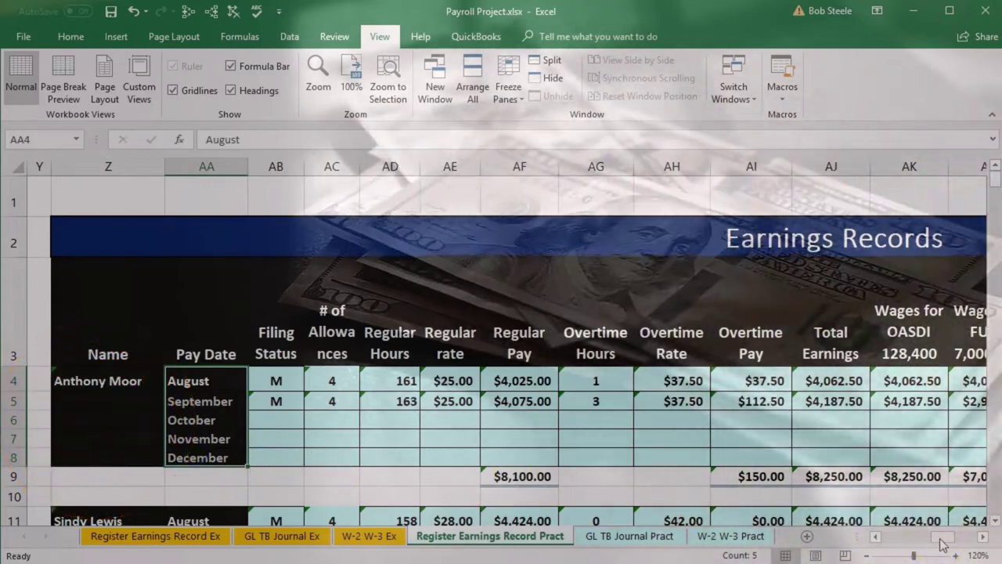
Step: Examine the employee names listed under the August pay period in the payroll register
{"action": "left_click_drag", "start_coordinate": [942, 544], "coordinate": [893, 540]}
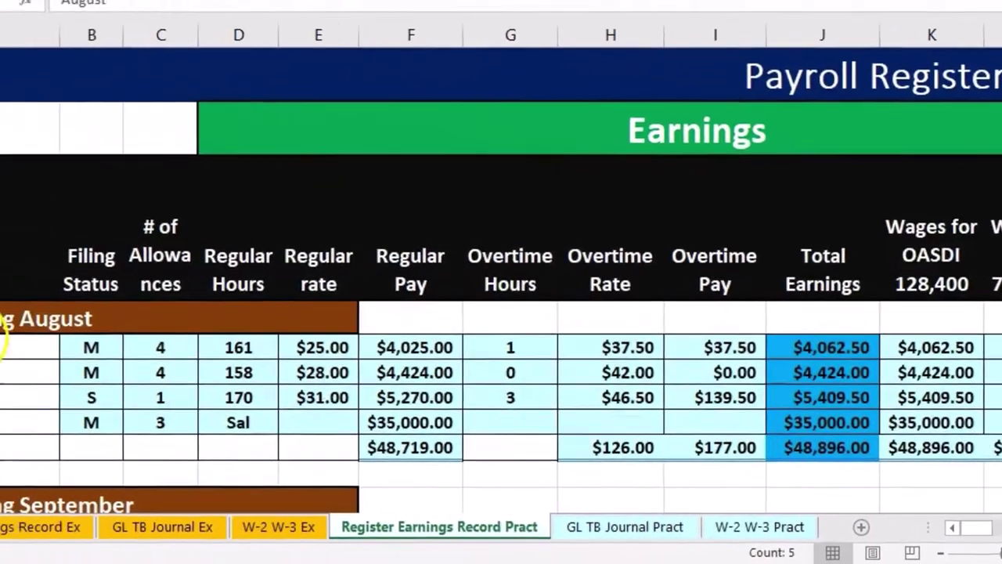
{"action": "left_click", "coordinate": [169, 322]}
{"action": "left_click", "coordinate": [169, 365]}
{"action": "left_click_drag", "start_coordinate": [169, 371], "coordinate": [169, 437]}
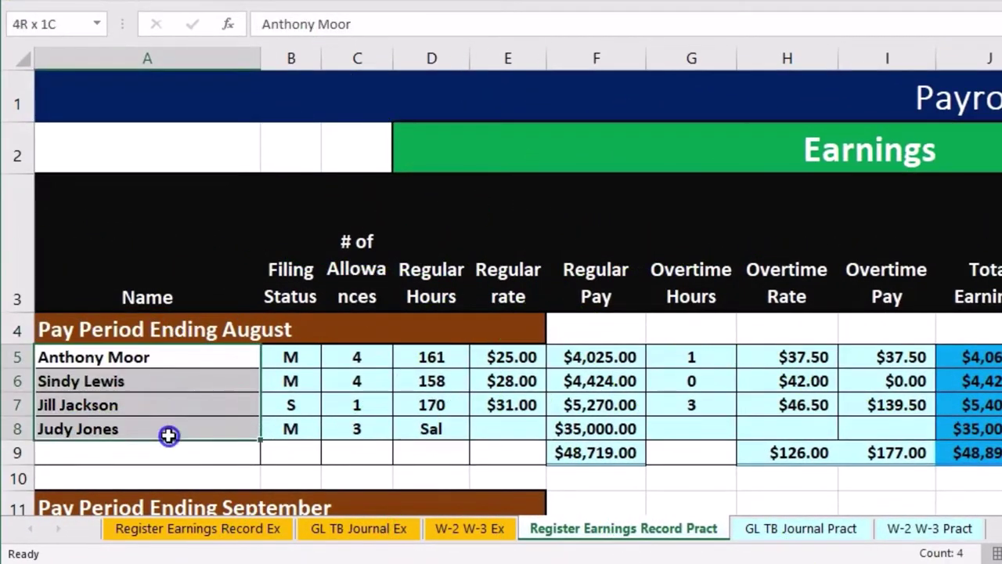
Step: Freeze the header rows 1 to 3 above the Pay Period Ending August row
{"action": "left_click", "coordinate": [198, 336]}
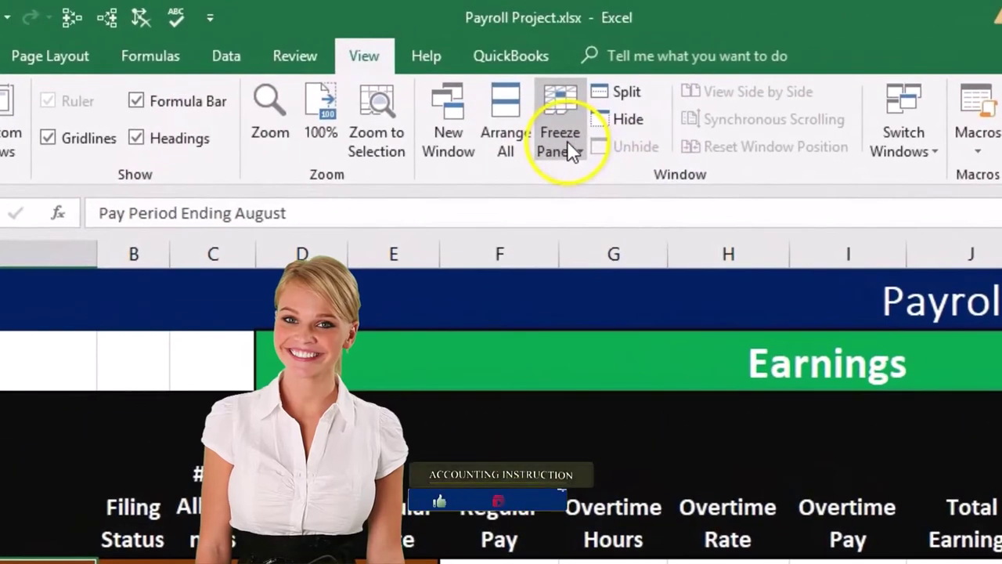
{"action": "left_click", "coordinate": [550, 103]}
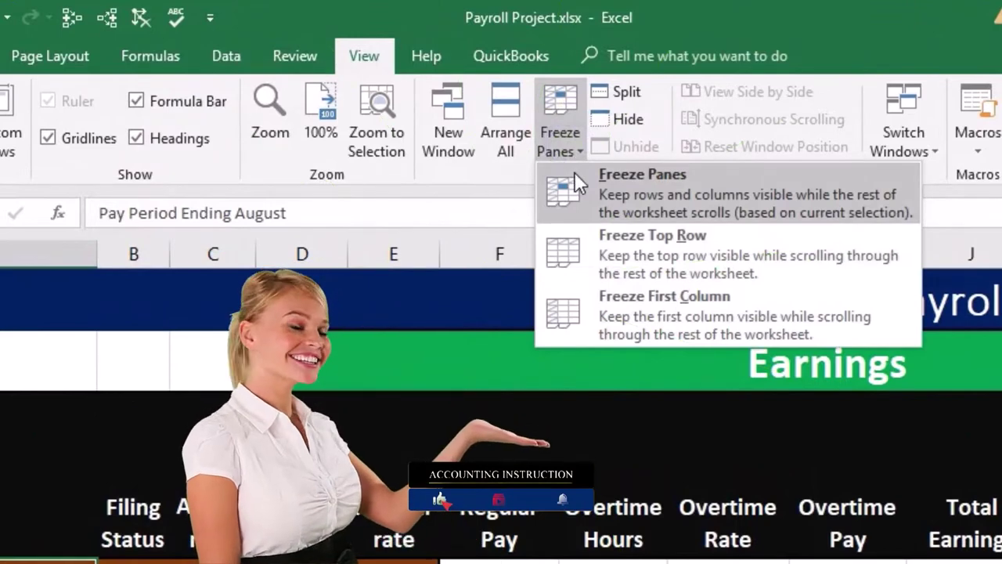
{"action": "left_click", "coordinate": [574, 172]}
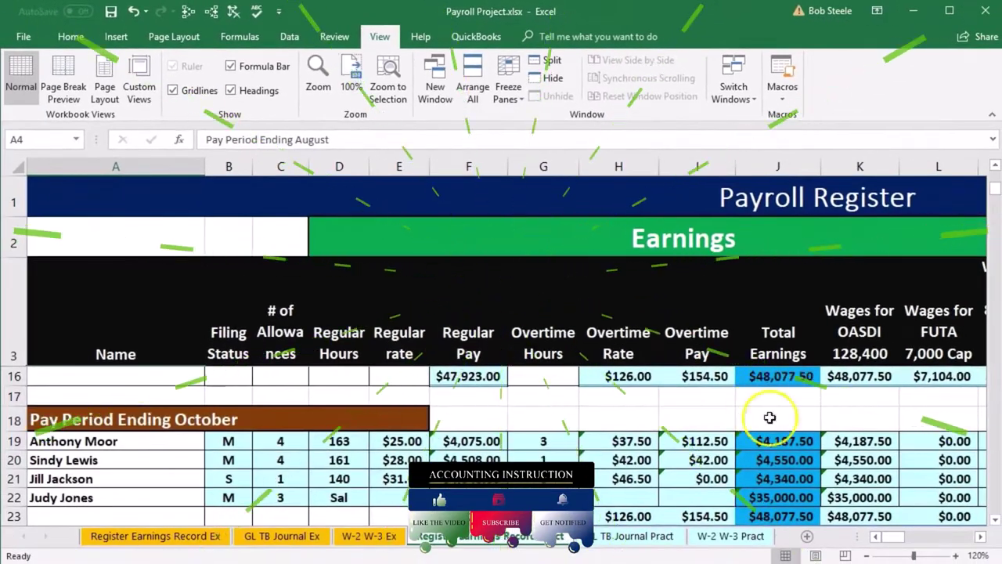
Step: Fill the October pay period data in B19:X22 of the payroll register with light green
{"action": "left_click", "coordinate": [994, 523]}
{"action": "left_click", "coordinate": [994, 523]}
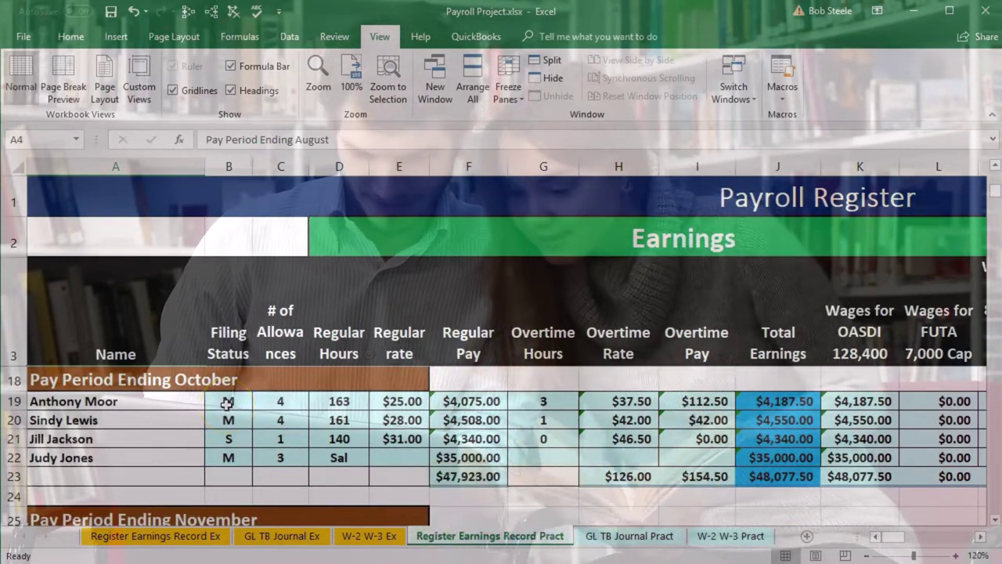
{"action": "left_click", "coordinate": [226, 403]}
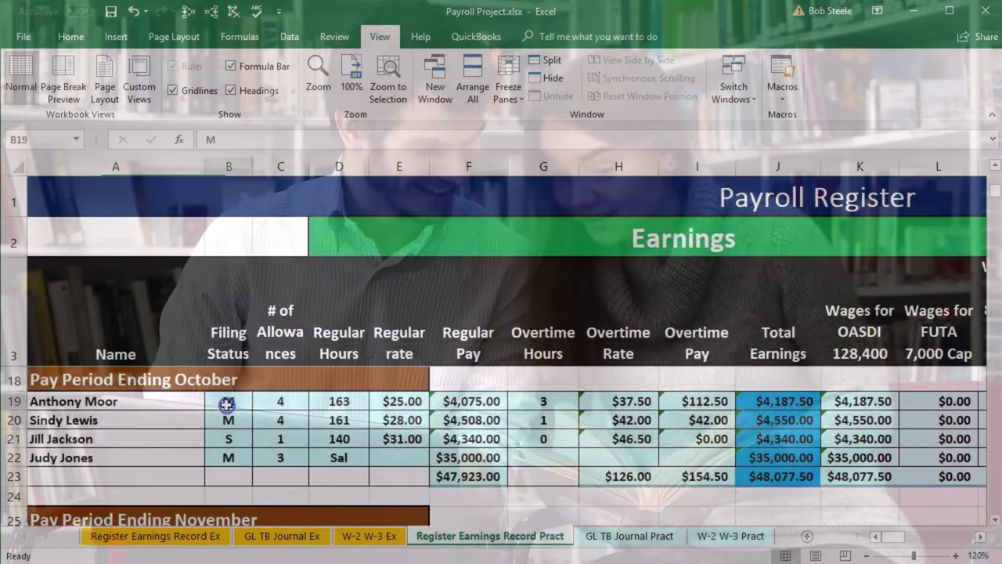
{"action": "left_click_drag", "start_coordinate": [227, 403], "coordinate": [901, 448]}
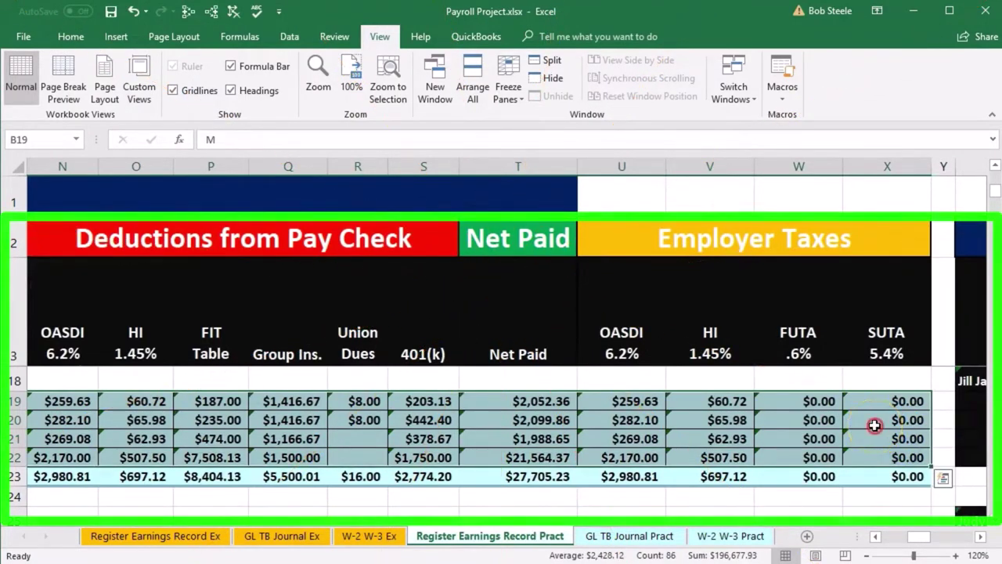
{"action": "right_click", "coordinate": [874, 425]}
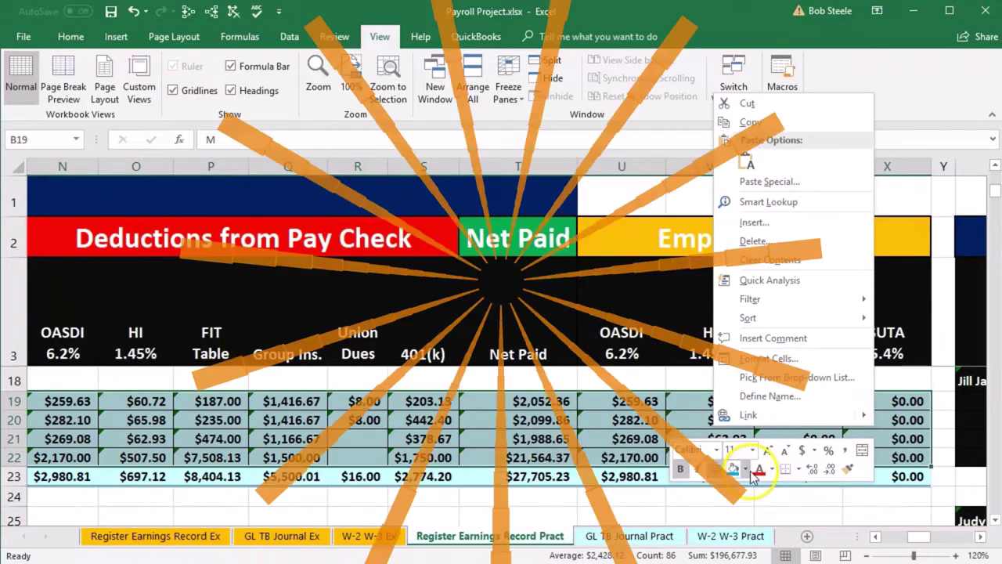
{"action": "left_click", "coordinate": [748, 470]}
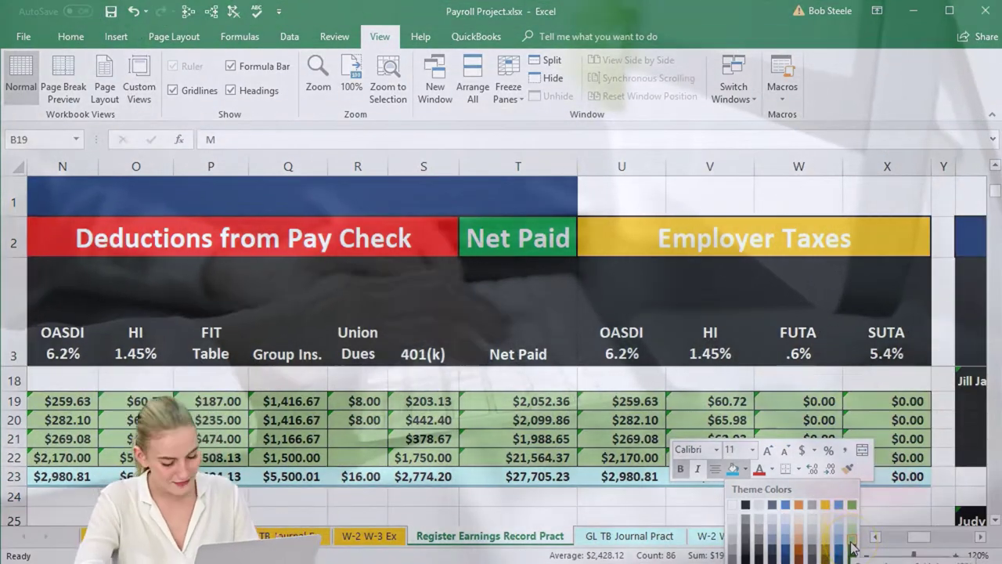
{"action": "left_click", "coordinate": [853, 548]}
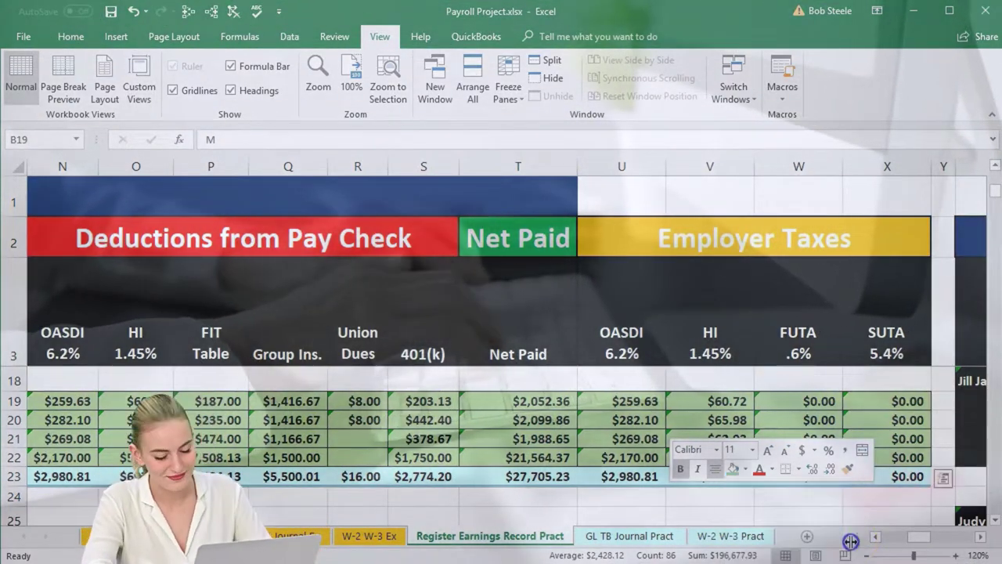
Step: Link the first employee's October filing status in AB6 of the earnings records to the register with the formula =B19
{"action": "left_click", "coordinate": [610, 422]}
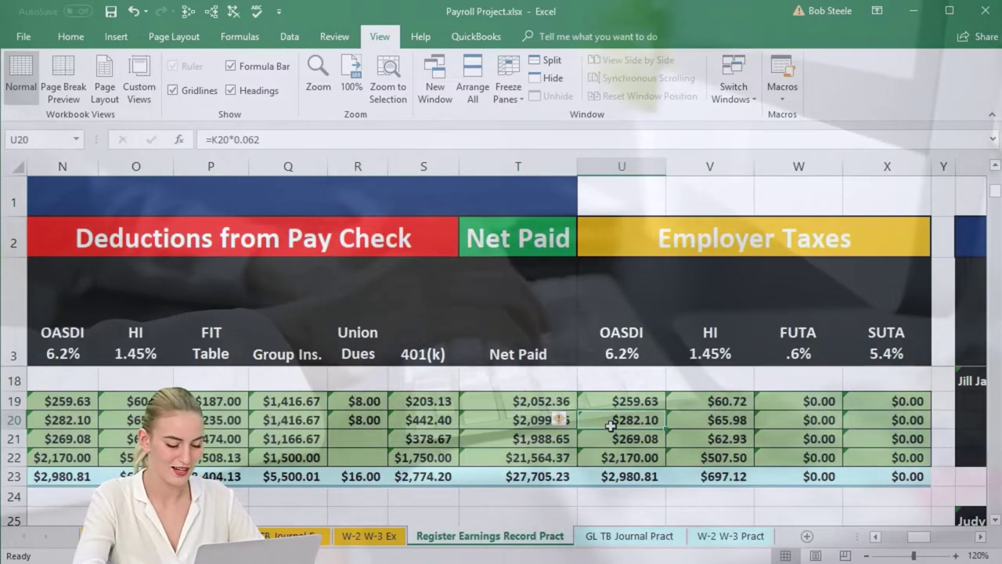
{"action": "key", "text": "Right"}
{"action": "key", "text": "Right"}
{"action": "key", "text": "Right"}
{"action": "key", "text": "Right"}
{"action": "key", "text": "Right"}
{"action": "key", "text": "Right"}
{"action": "key", "text": "Right"}
{"action": "key", "text": "Right"}
{"action": "key", "text": "Right"}
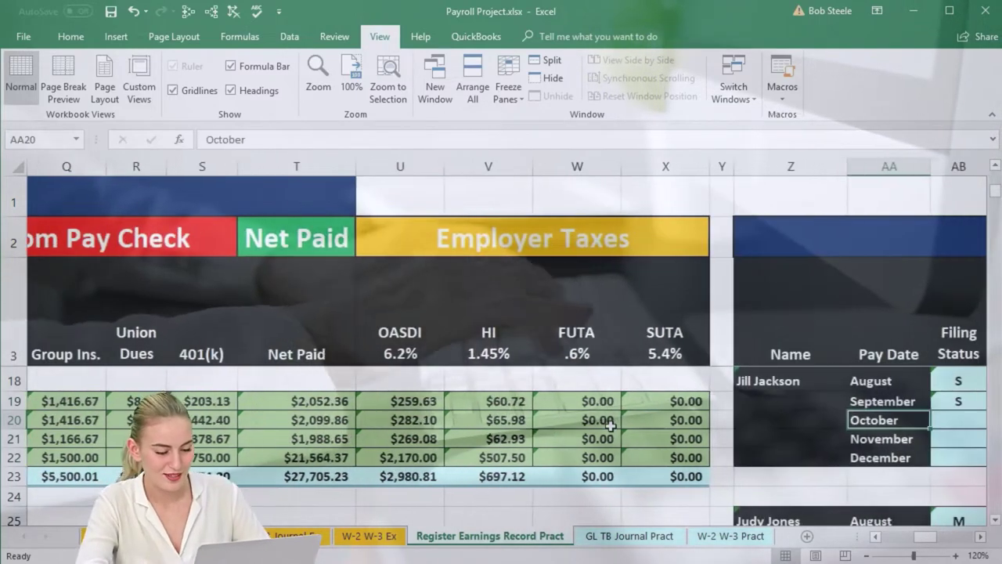
{"action": "key", "text": "Right"}
{"action": "key", "text": "Right"}
{"action": "key", "text": "Right"}
{"action": "key", "text": "Right"}
{"action": "key", "text": "Right"}
{"action": "key", "text": "Right"}
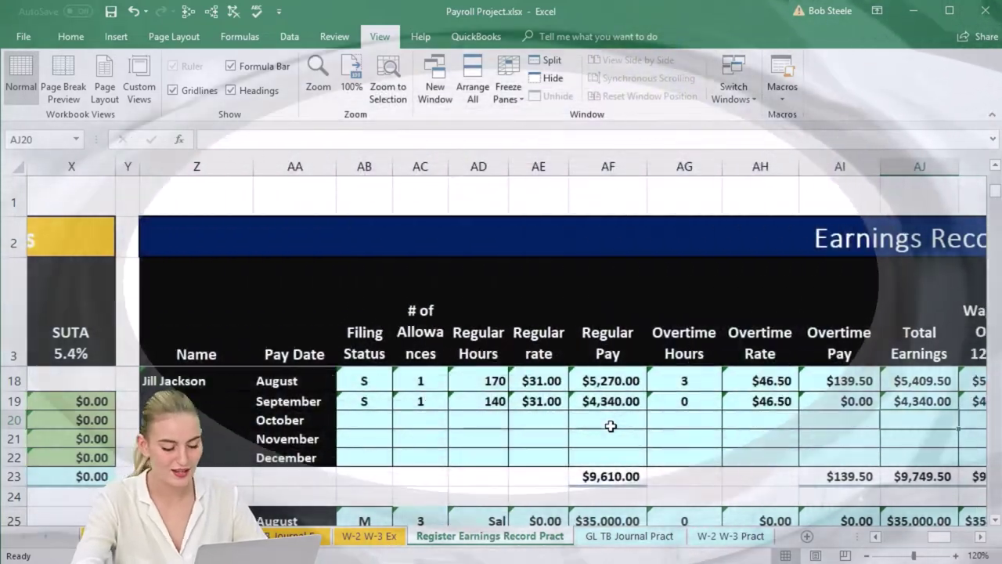
{"action": "scroll", "coordinate": [550, 449], "scroll_direction": "up", "scroll_amount": 5}
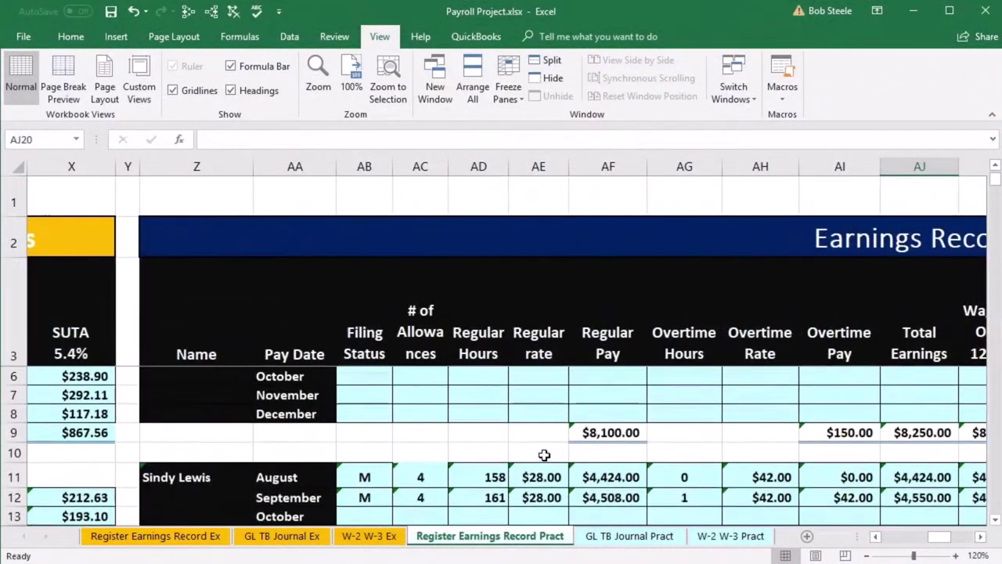
{"action": "left_click", "coordinate": [377, 422]}
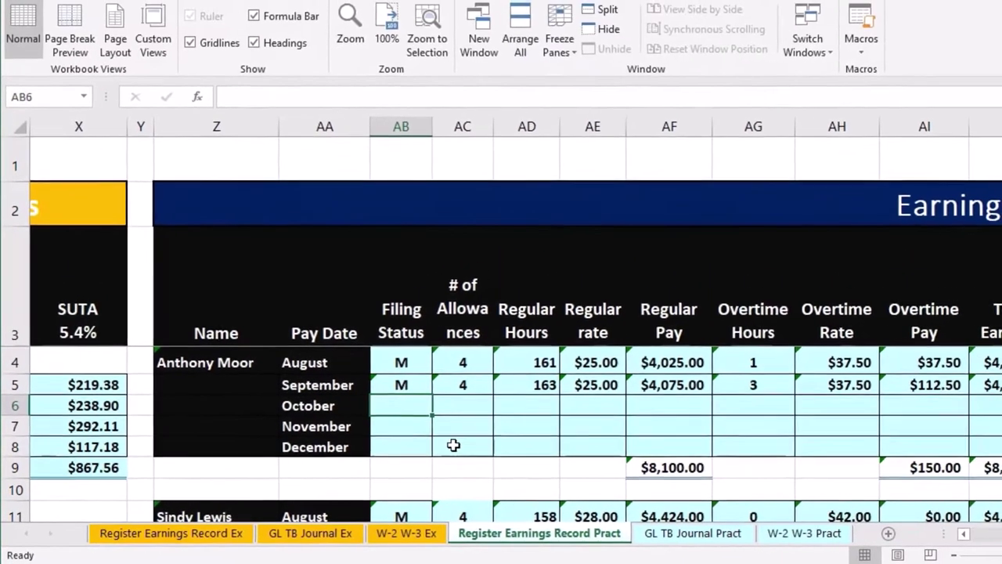
{"action": "type", "text": "="}
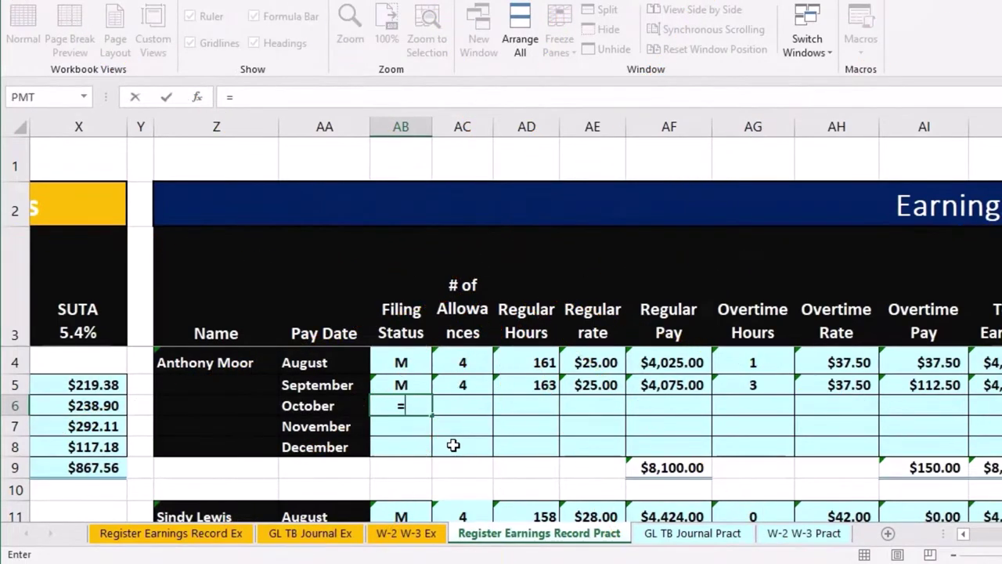
{"action": "key", "text": "Left"}
{"action": "key", "text": "Left"}
{"action": "key", "text": "Left"}
{"action": "key", "text": "Left"}
{"action": "key", "text": "Left"}
{"action": "key", "text": "Left"}
{"action": "key", "text": "Left"}
{"action": "key", "text": "Left"}
{"action": "key", "text": "Left"}
{"action": "key", "text": "Left"}
{"action": "key", "text": "Left"}
{"action": "key", "text": "Left"}
{"action": "key", "text": "Left"}
{"action": "key", "text": "Left"}
{"action": "key", "text": "Left"}
{"action": "key", "text": "Left"}
{"action": "key", "text": "Left"}
{"action": "key", "text": "Left"}
{"action": "key", "text": "Left"}
{"action": "key", "text": "Left"}
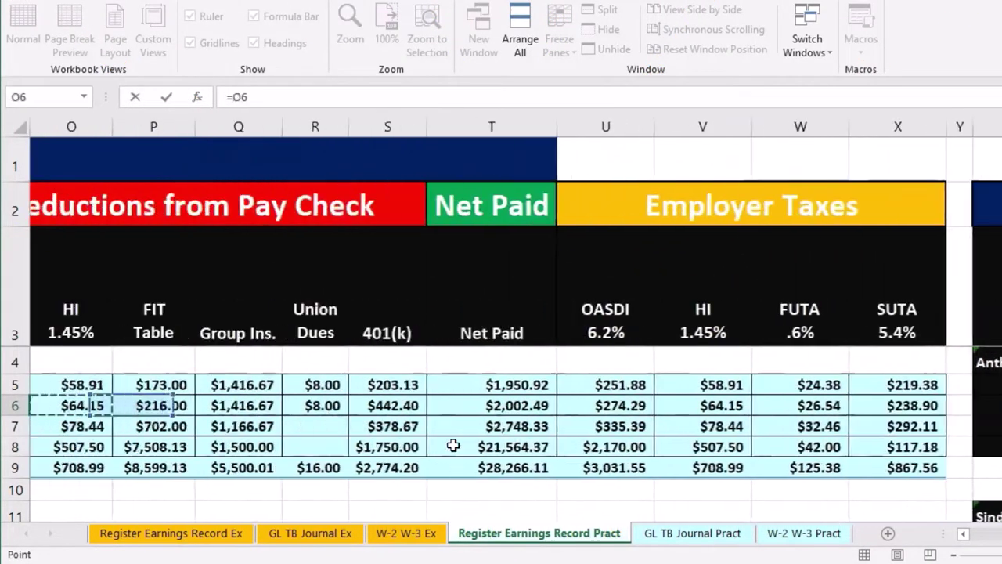
{"action": "key", "text": "Down"}
{"action": "key", "text": "Down"}
{"action": "key", "text": "Down"}
{"action": "key", "text": "Down"}
{"action": "key", "text": "Down"}
{"action": "key", "text": "Down"}
{"action": "key", "text": "Down"}
{"action": "key", "text": "Down"}
{"action": "key", "text": "Down"}
{"action": "key", "text": "Down"}
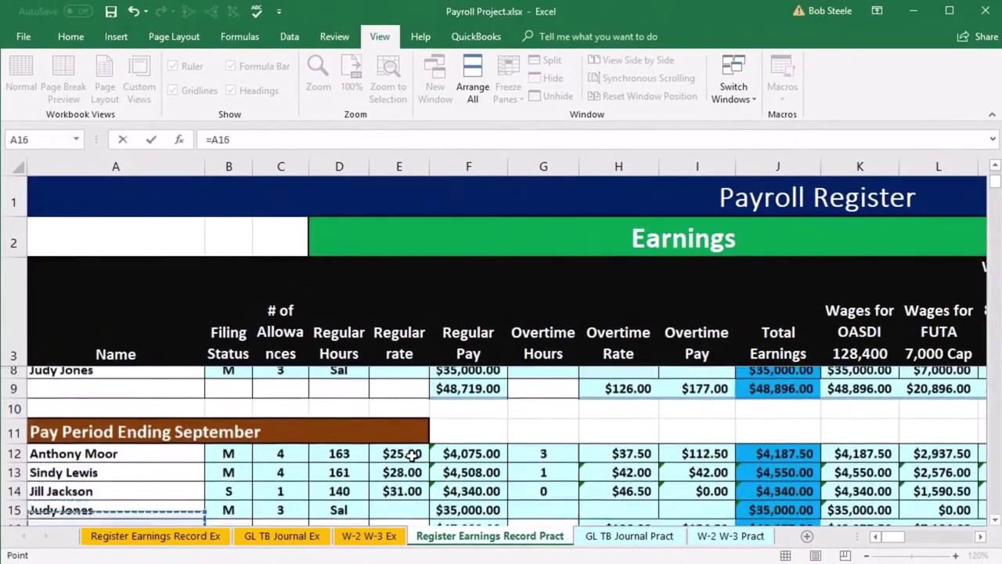
{"action": "key", "text": "Down"}
{"action": "key", "text": "Down"}
{"action": "key", "text": "Down"}
{"action": "key", "text": "Down"}
{"action": "key", "text": "Down"}
{"action": "key", "text": "Down"}
{"action": "key", "text": "Down"}
{"action": "key", "text": "Down"}
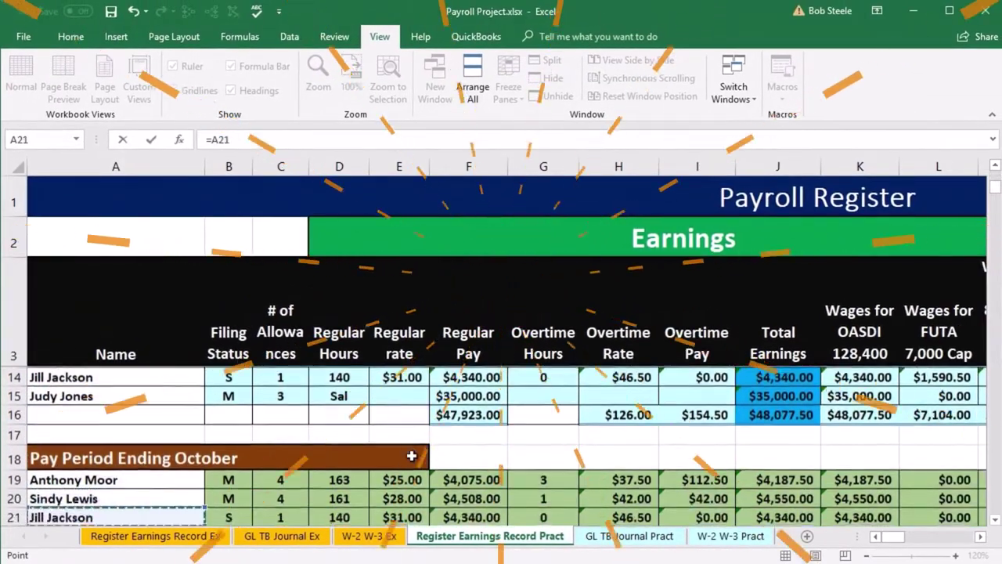
{"action": "key", "text": "Up"}
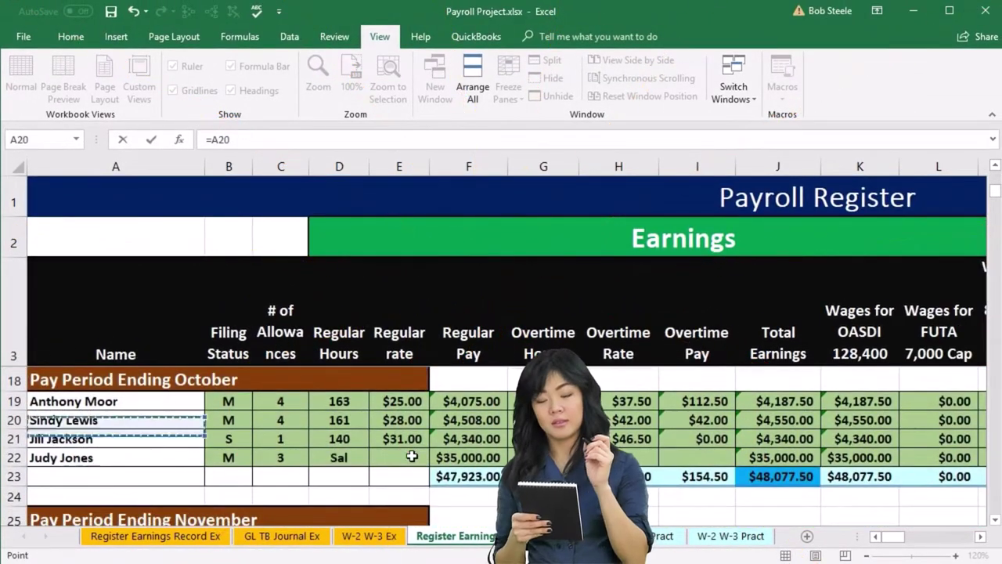
{"action": "key", "text": "Up"}
{"action": "key", "text": "Right"}
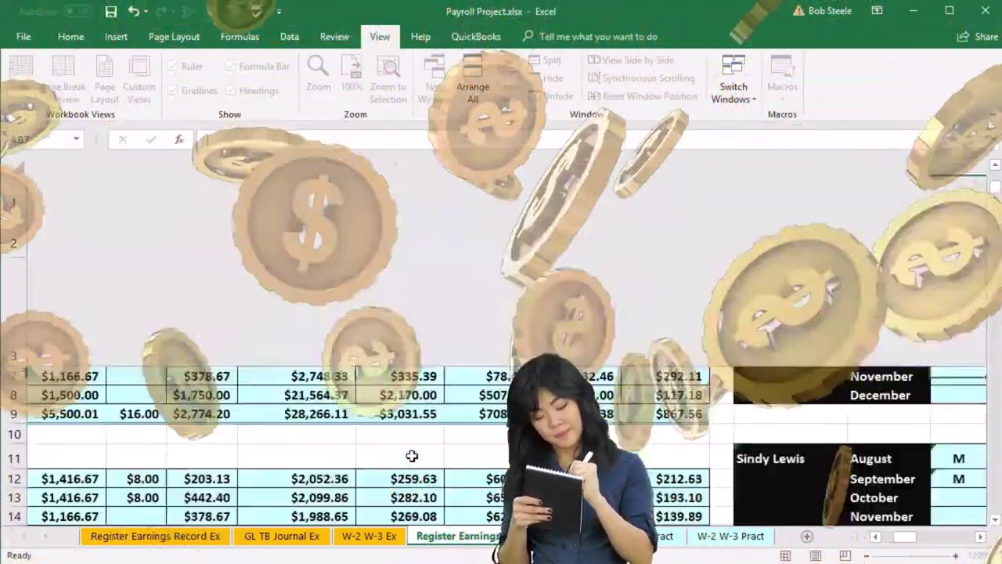
Step: Copy the first employee's October filing status formula from AB6 across AC6:AT6, pasting formulas only
{"action": "scroll", "coordinate": [411, 456], "scroll_direction": "right", "scroll_amount": 4}
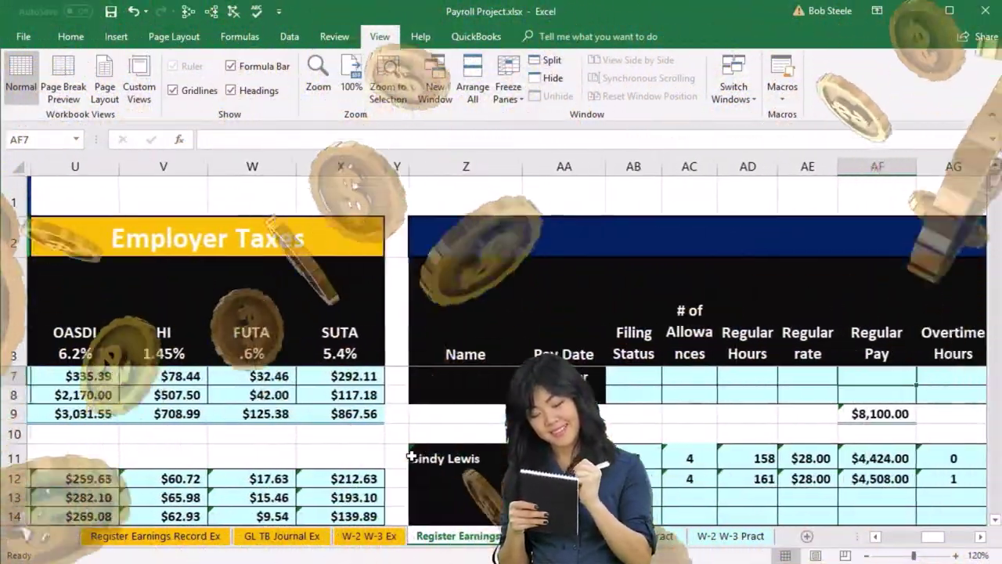
{"action": "key", "text": "Up"}
{"action": "key", "text": "Up"}
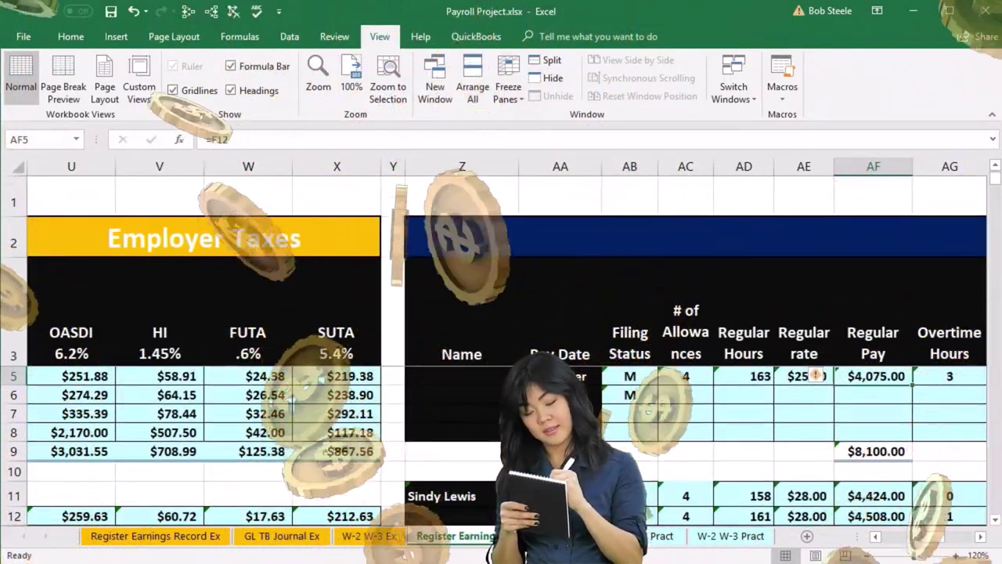
{"action": "left_click", "coordinate": [631, 395]}
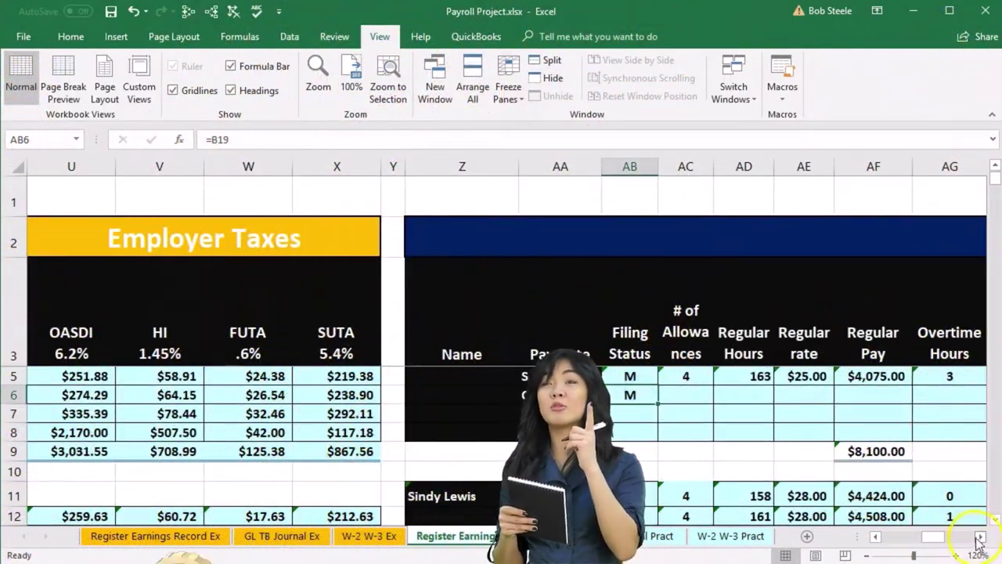
{"action": "left_click", "coordinate": [980, 537]}
{"action": "left_click", "coordinate": [980, 537]}
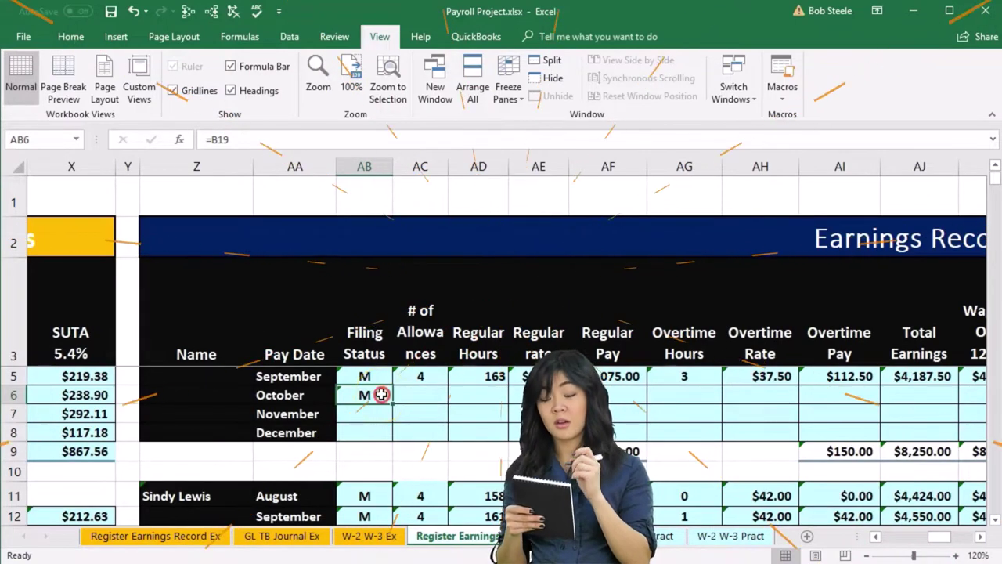
{"action": "right_click", "coordinate": [382, 396]}
{"action": "left_click", "coordinate": [417, 91]}
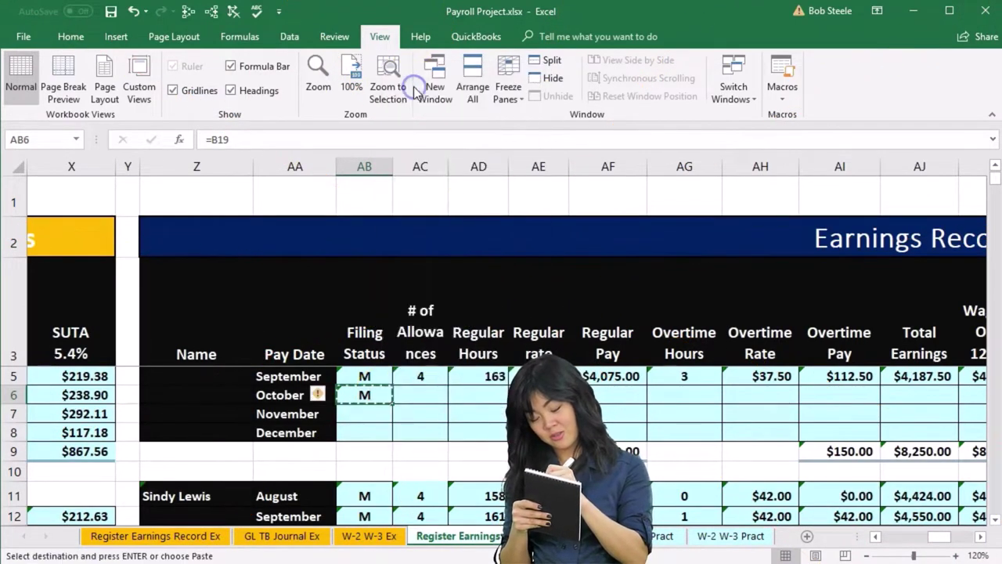
{"action": "left_click_drag", "start_coordinate": [491, 386], "coordinate": [998, 388]}
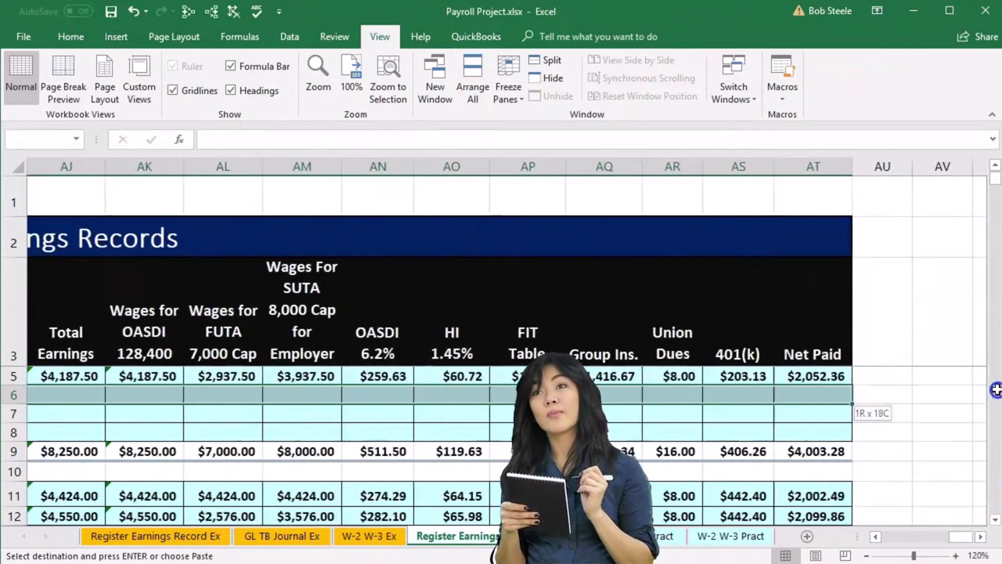
{"action": "right_click", "coordinate": [812, 394]}
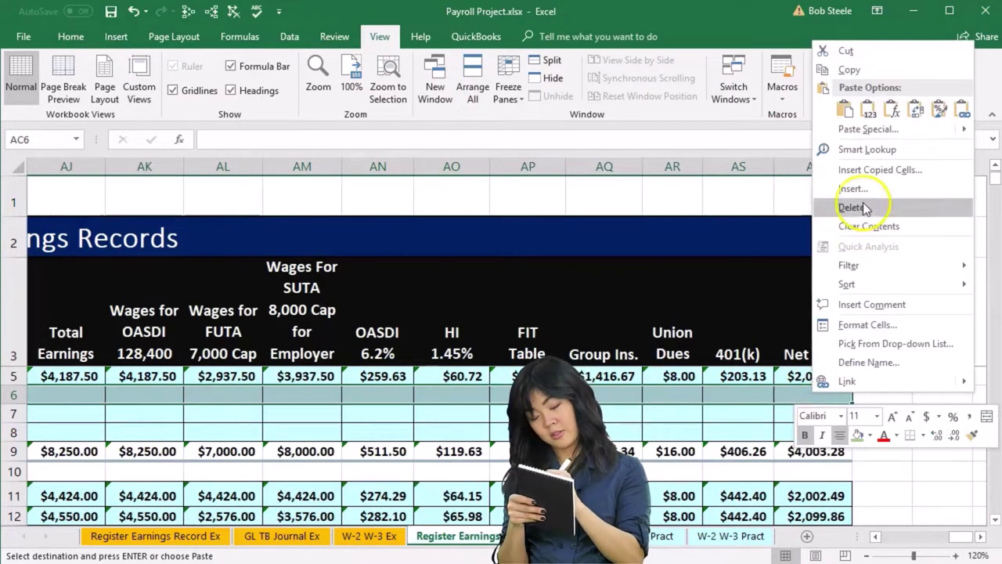
{"action": "left_click", "coordinate": [892, 111]}
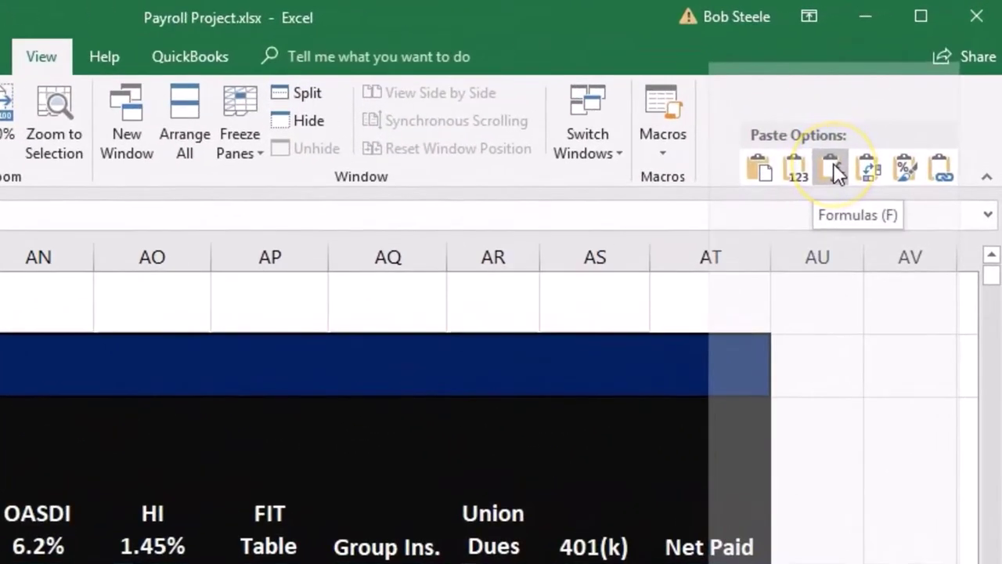
{"action": "left_click", "coordinate": [833, 168]}
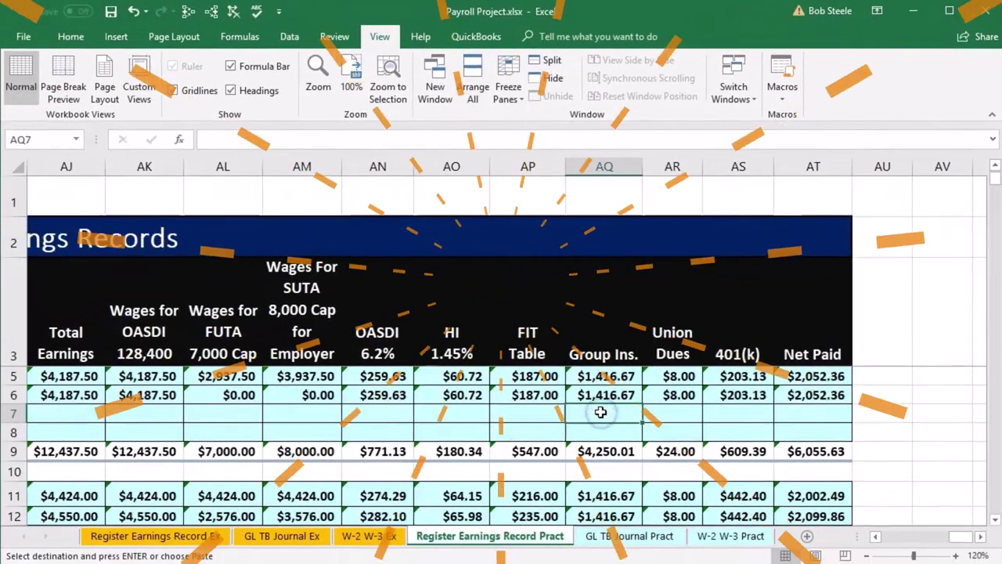
Step: Examine the first employee's October earnings and the row 9 totals in the earnings record
{"action": "key", "text": "Left"}
{"action": "key", "text": "Left"}
{"action": "key", "text": "Left"}
{"action": "key", "text": "Left"}
{"action": "key", "text": "Left"}
{"action": "key", "text": "Left"}
{"action": "key", "text": "Left"}
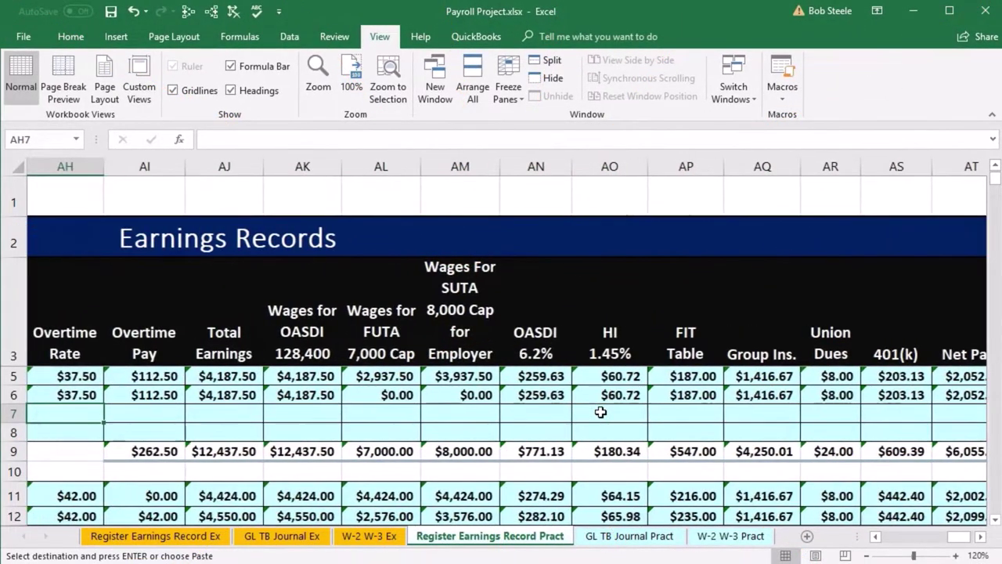
{"action": "key", "text": "Left"}
{"action": "key", "text": "Left"}
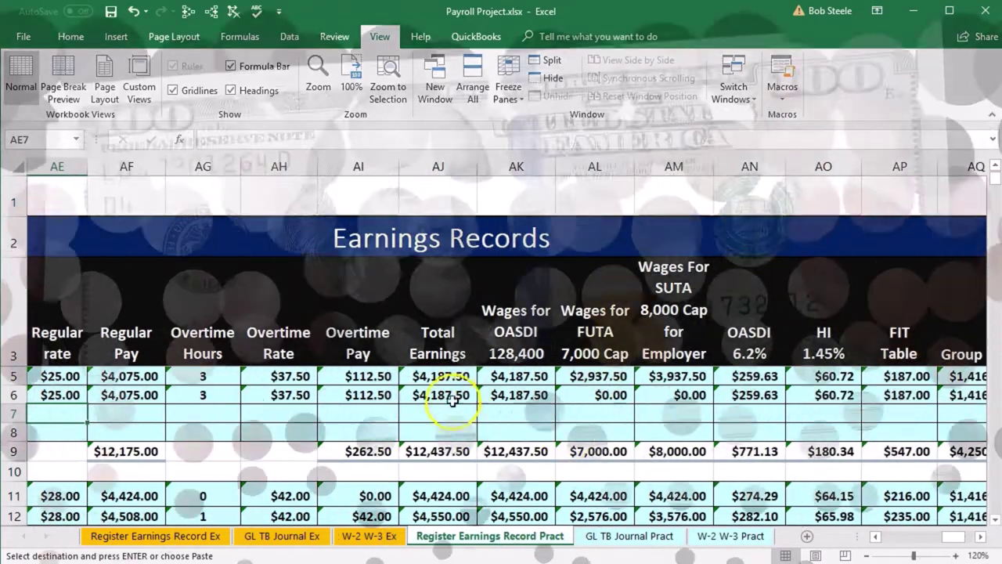
{"action": "left_click", "coordinate": [438, 394]}
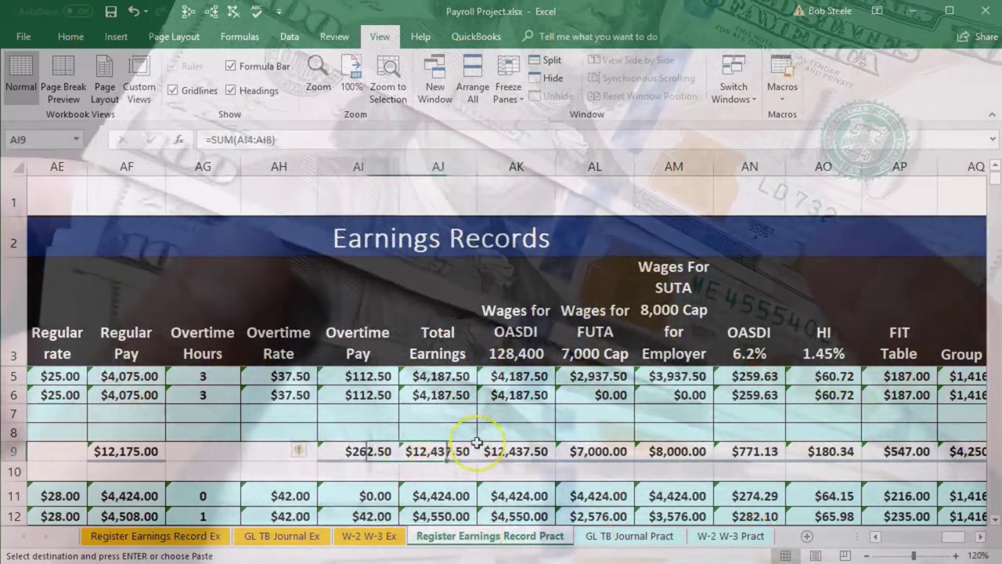
{"action": "key", "text": "Up"}
{"action": "key", "text": "Up"}
{"action": "key", "text": "Up"}
{"action": "key", "text": "Up"}
{"action": "key", "text": "Up"}
{"action": "key", "text": "Up"}
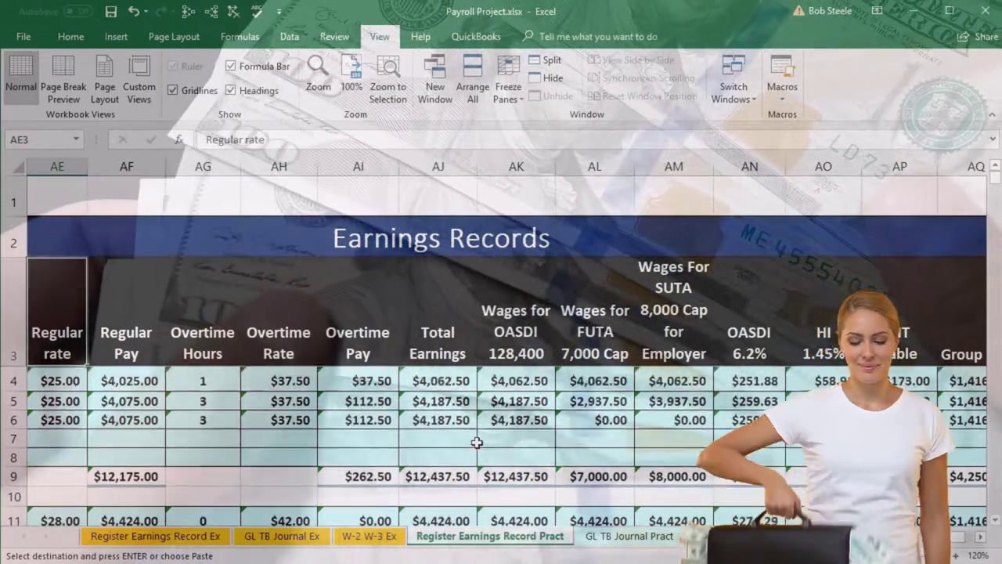
{"action": "key", "text": "Down"}
{"action": "key", "text": "Down"}
{"action": "key", "text": "Down"}
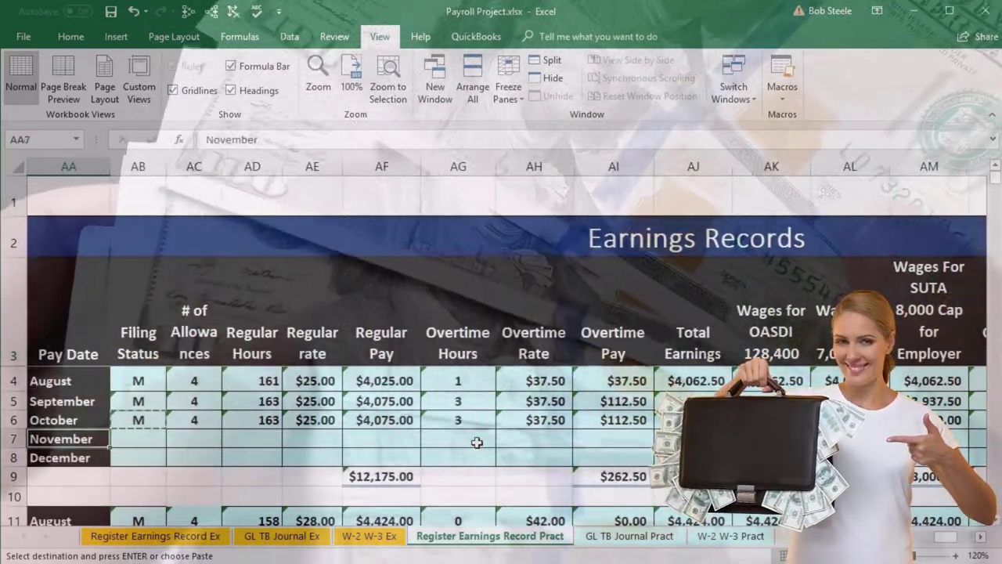
{"action": "key", "text": "Up"}
{"action": "key", "text": "Up"}
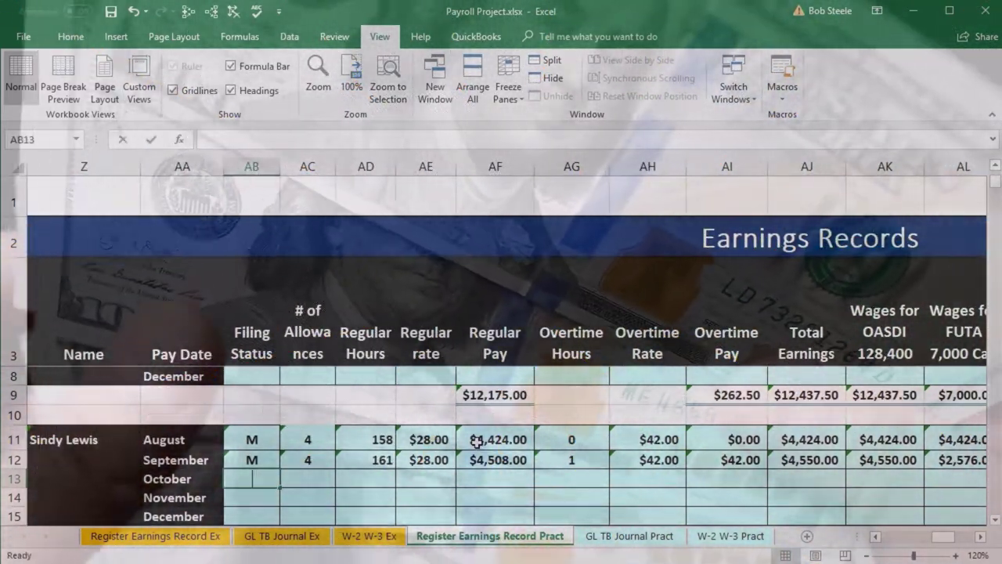
Step: Link the second employee's October filing status in AB13 of the earnings records to the register with the formula =B20
{"action": "type", "text": "="}
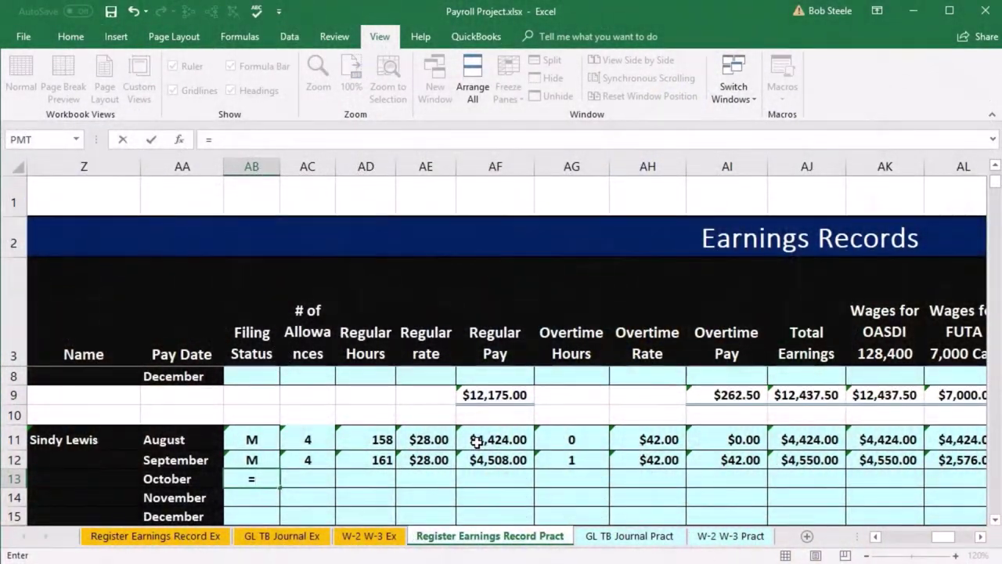
{"action": "key", "text": "Left"}
{"action": "key", "text": "Left"}
{"action": "key", "text": "Left"}
{"action": "key", "text": "Left"}
{"action": "key", "text": "Left"}
{"action": "key", "text": "Left"}
{"action": "key", "text": "Left"}
{"action": "key", "text": "Left"}
{"action": "key", "text": "Left"}
{"action": "key", "text": "Left"}
{"action": "key", "text": "Left"}
{"action": "key", "text": "Left"}
{"action": "key", "text": "Left"}
{"action": "key", "text": "Left"}
{"action": "key", "text": "Left"}
{"action": "key", "text": "Left"}
{"action": "key", "text": "Left"}
{"action": "key", "text": "Left"}
{"action": "key", "text": "Left"}
{"action": "key", "text": "Left"}
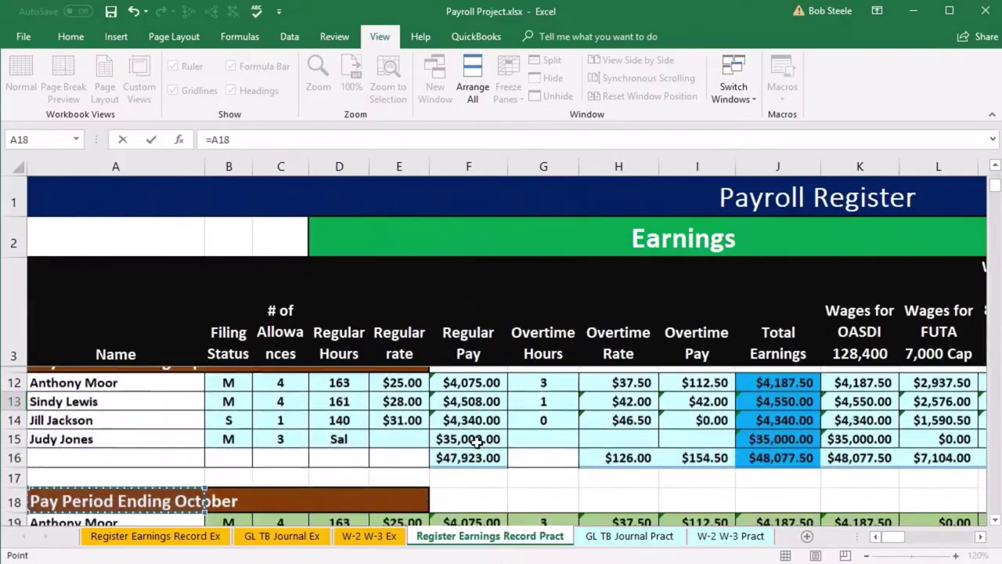
{"action": "key", "text": "Down"}
{"action": "key", "text": "Down"}
{"action": "key", "text": "Up"}
{"action": "key", "text": "Up"}
{"action": "key", "text": "Up"}
{"action": "key", "text": "Up"}
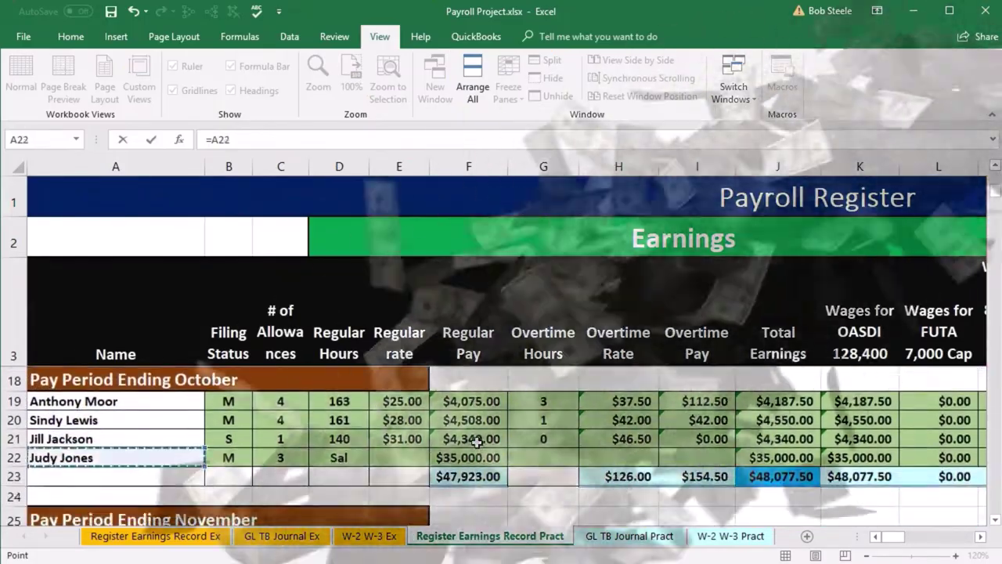
{"action": "key", "text": "Up"}
{"action": "key", "text": "Right"}
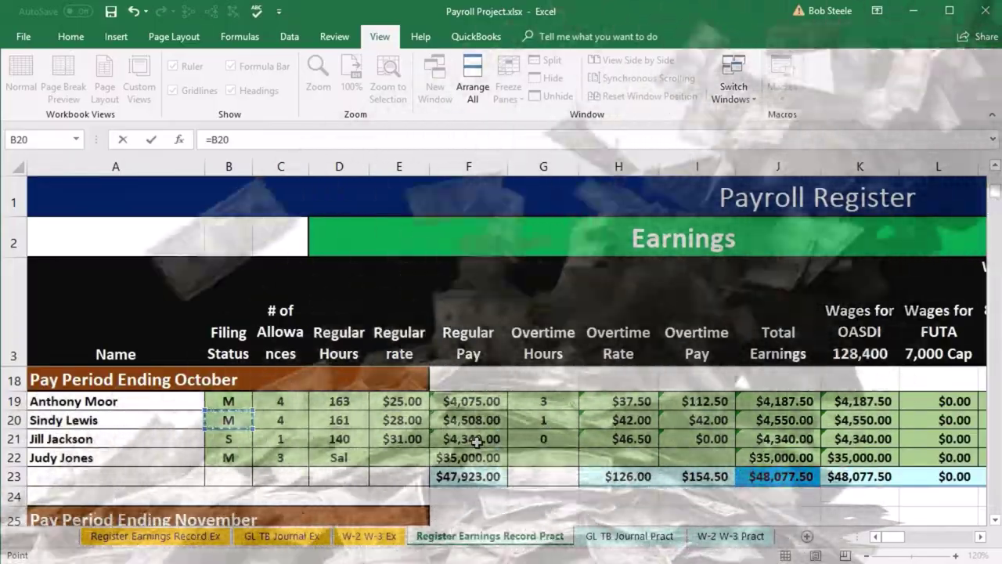
{"action": "key", "text": "Return"}
Step: Copy the second employee's October filing status formula from AB13 across AC13:AT13, pasting formulas only
{"action": "key", "text": "Right"}
{"action": "key", "text": "Right"}
{"action": "key", "text": "Right"}
{"action": "key", "text": "Right"}
{"action": "key", "text": "Right"}
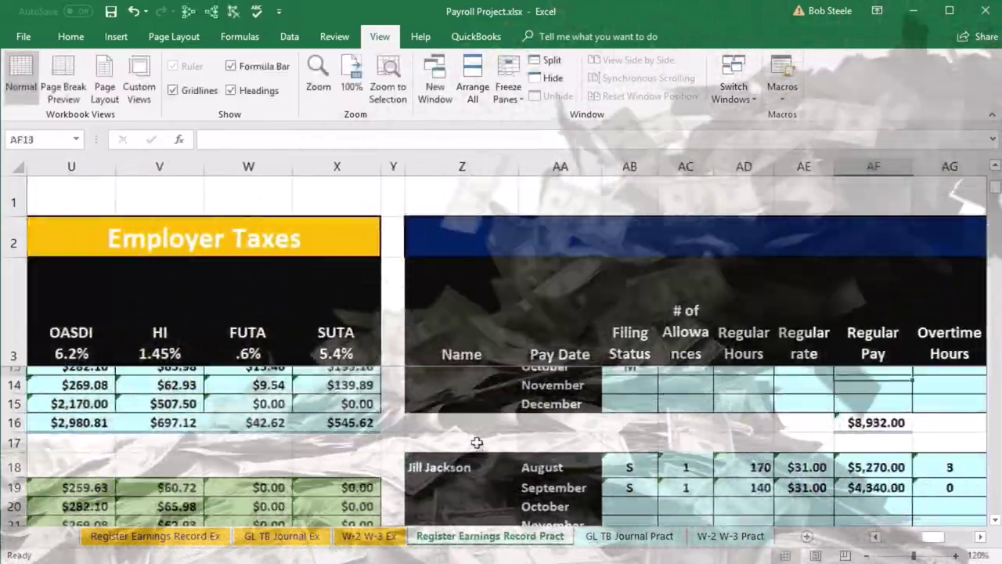
{"action": "key", "text": "Up"}
{"action": "key", "text": "Up"}
{"action": "key", "text": "Up"}
{"action": "key", "text": "Up"}
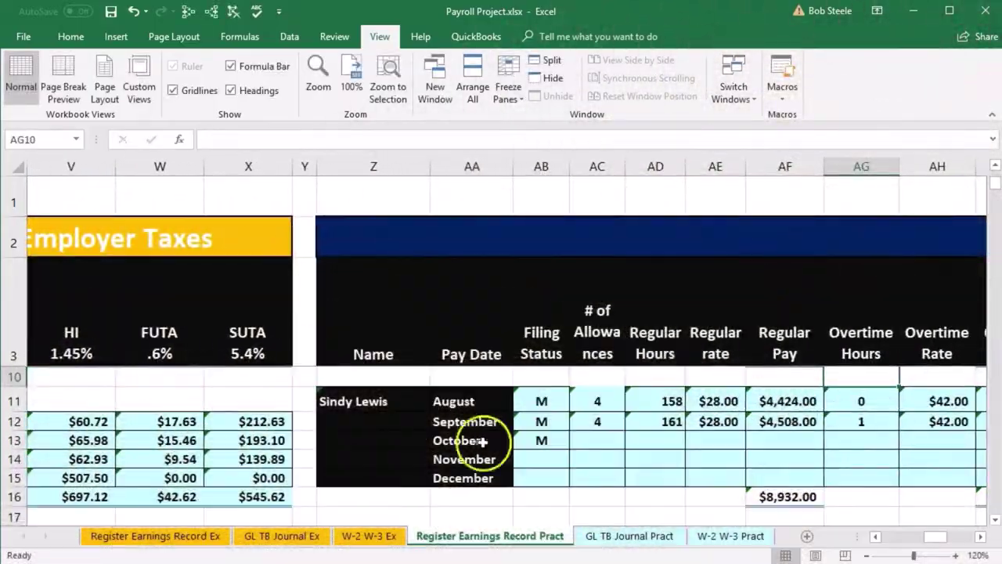
{"action": "right_click", "coordinate": [530, 447]}
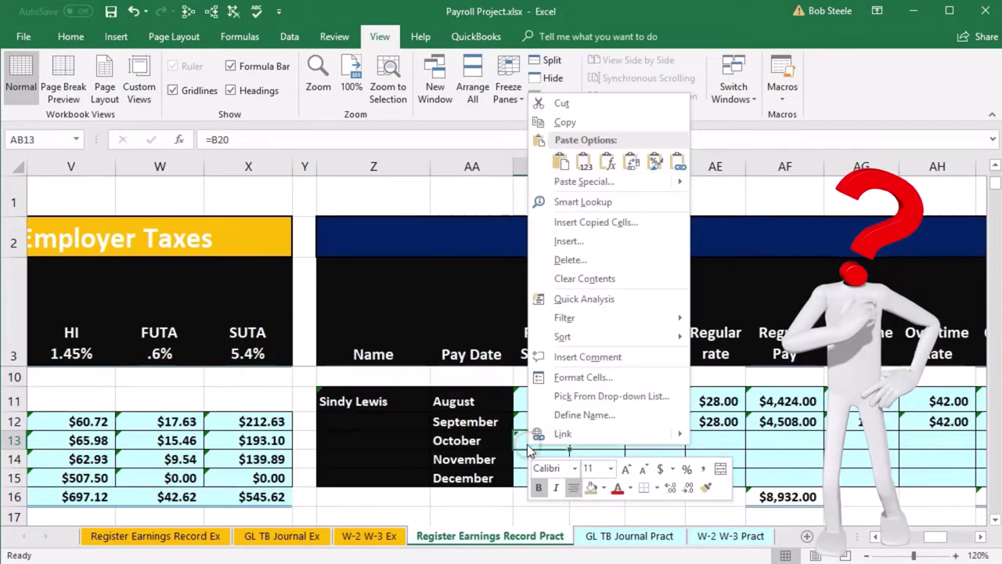
{"action": "left_click", "coordinate": [588, 125]}
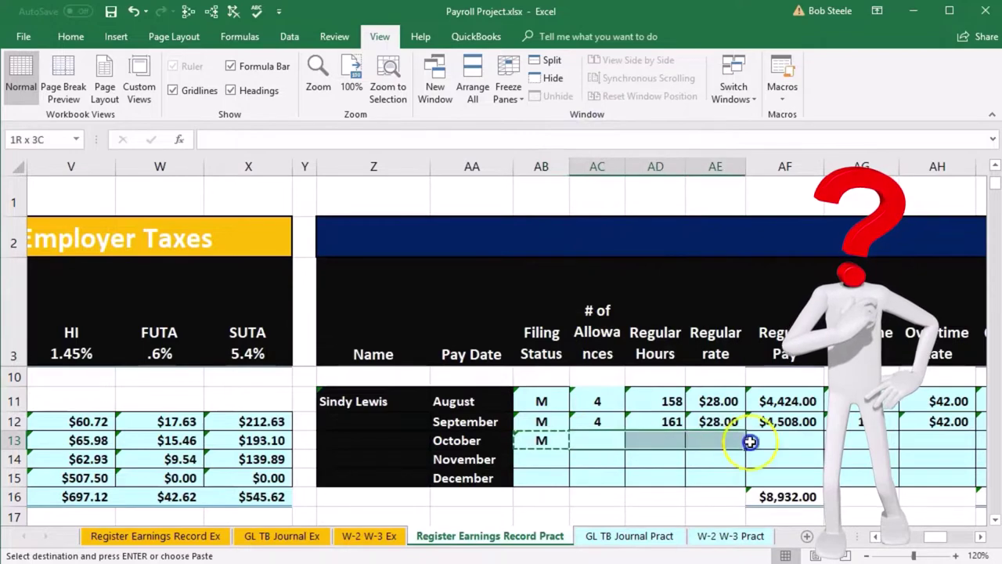
{"action": "left_click_drag", "start_coordinate": [959, 436], "coordinate": [840, 443]}
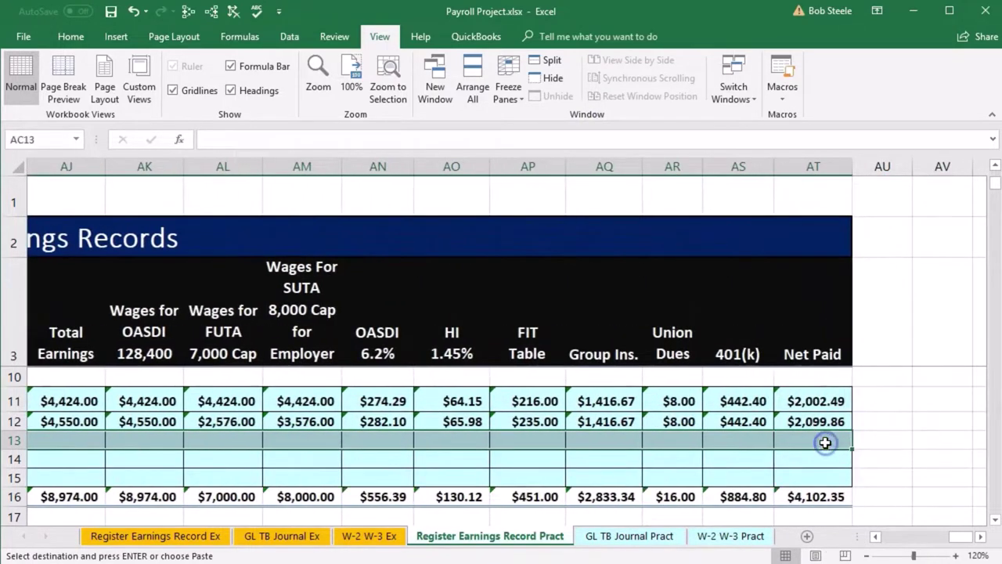
{"action": "right_click", "coordinate": [825, 443]}
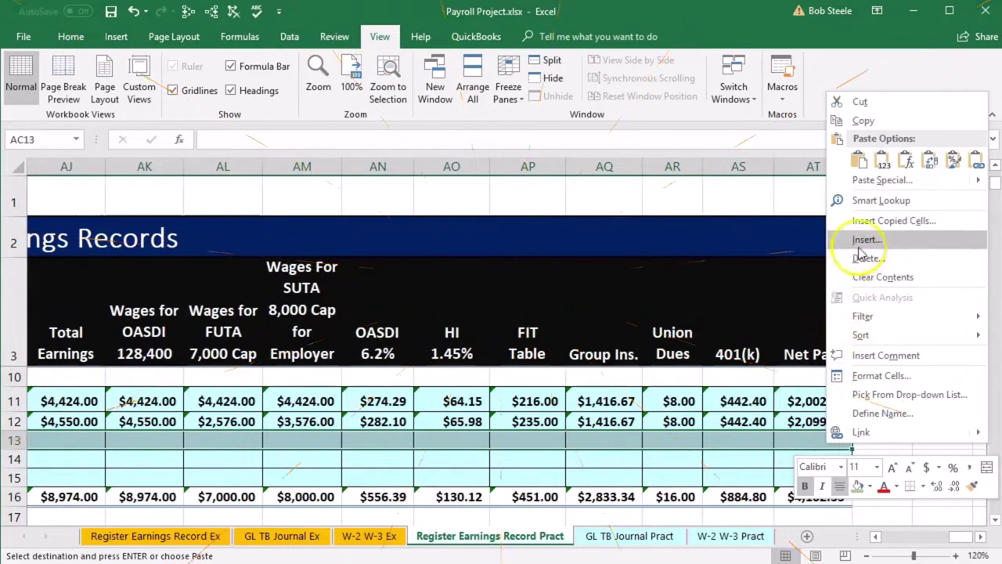
{"action": "left_click", "coordinate": [904, 160]}
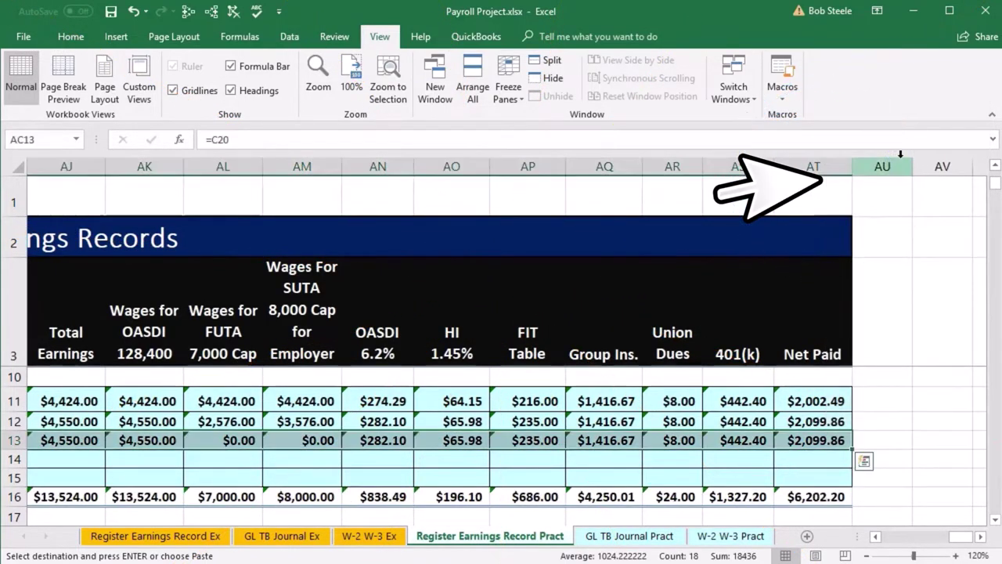
Step: Link the third employee's October filing status in AB20 of the earnings records to the register with the formula =B21
{"action": "key", "text": "Left"}
{"action": "key", "text": "Left"}
{"action": "key", "text": "Left"}
{"action": "key", "text": "Left"}
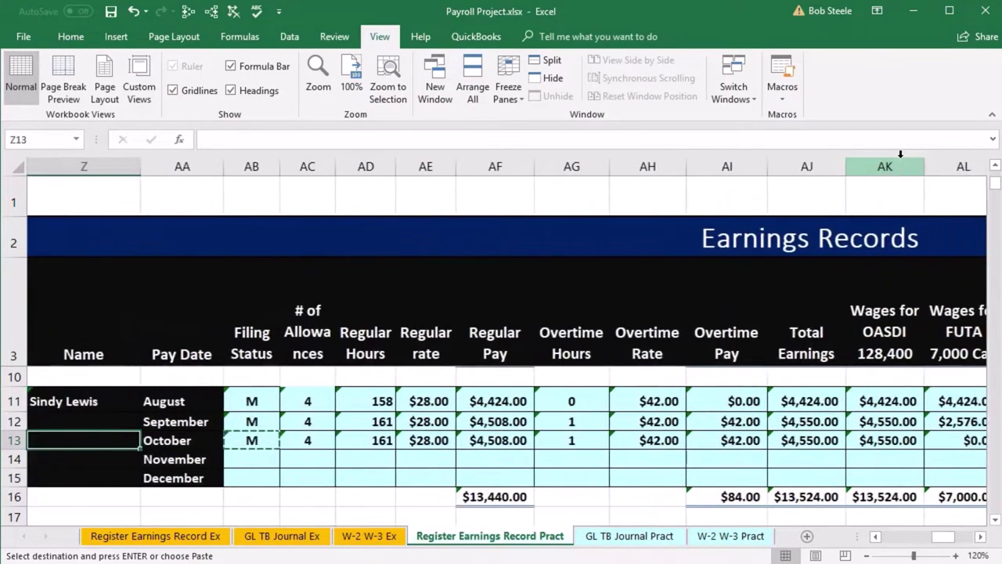
{"action": "key", "text": "Down"}
{"action": "key", "text": "Down"}
{"action": "key", "text": "Down"}
{"action": "key", "text": "Down"}
{"action": "key", "text": "Down"}
{"action": "key", "text": "Down"}
{"action": "key", "text": "Down"}
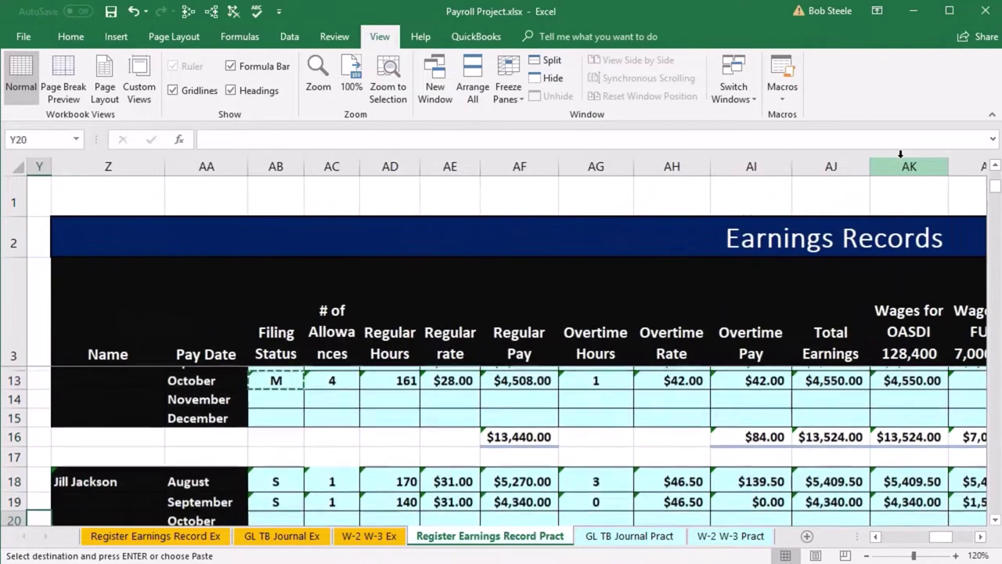
{"action": "key", "text": "Down"}
{"action": "key", "text": "Down"}
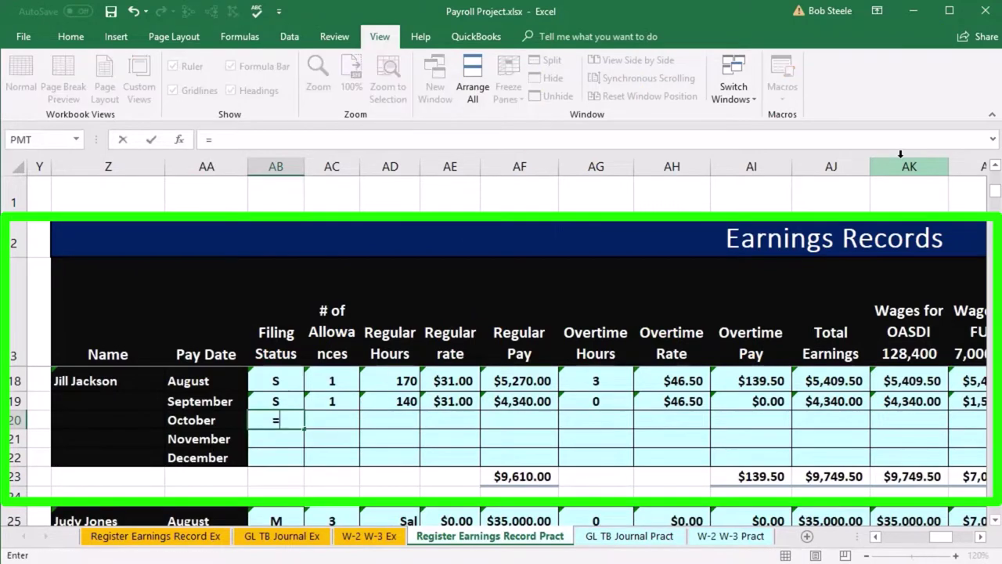
{"action": "key", "text": "Left"}
{"action": "key", "text": "Left"}
{"action": "key", "text": "Left"}
{"action": "key", "text": "Left"}
{"action": "key", "text": "Left"}
{"action": "key", "text": "Left"}
{"action": "key", "text": "Left"}
{"action": "key", "text": "Left"}
{"action": "key", "text": "Left"}
{"action": "key", "text": "Left"}
{"action": "key", "text": "Left"}
{"action": "key", "text": "Left"}
{"action": "key", "text": "Left"}
{"action": "key", "text": "Left"}
{"action": "key", "text": "Left"}
{"action": "key", "text": "Left"}
{"action": "key", "text": "Left"}
{"action": "key", "text": "Left"}
{"action": "key", "text": "Left"}
{"action": "key", "text": "Left"}
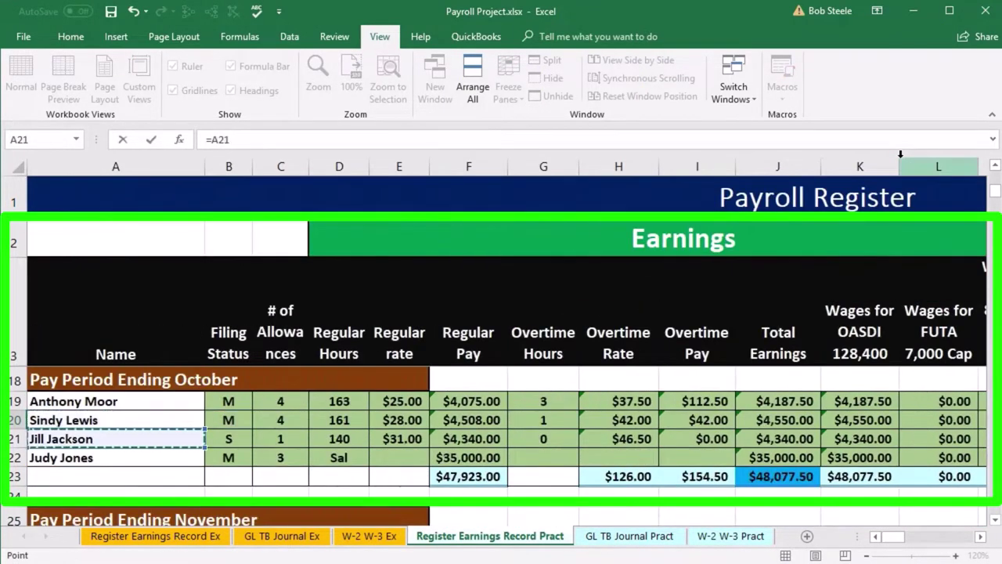
{"action": "key", "text": "Right"}
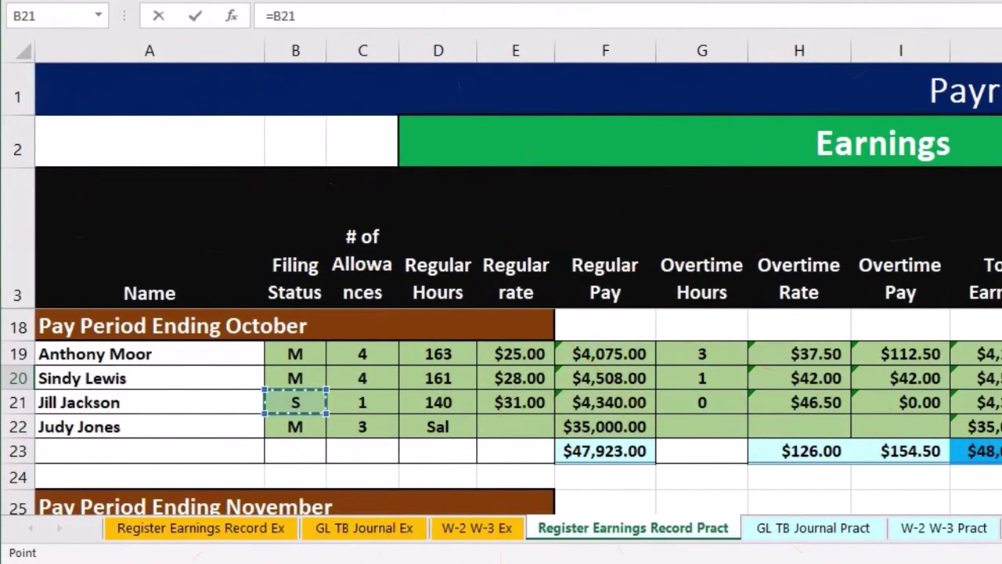
{"action": "key", "text": "Escape"}
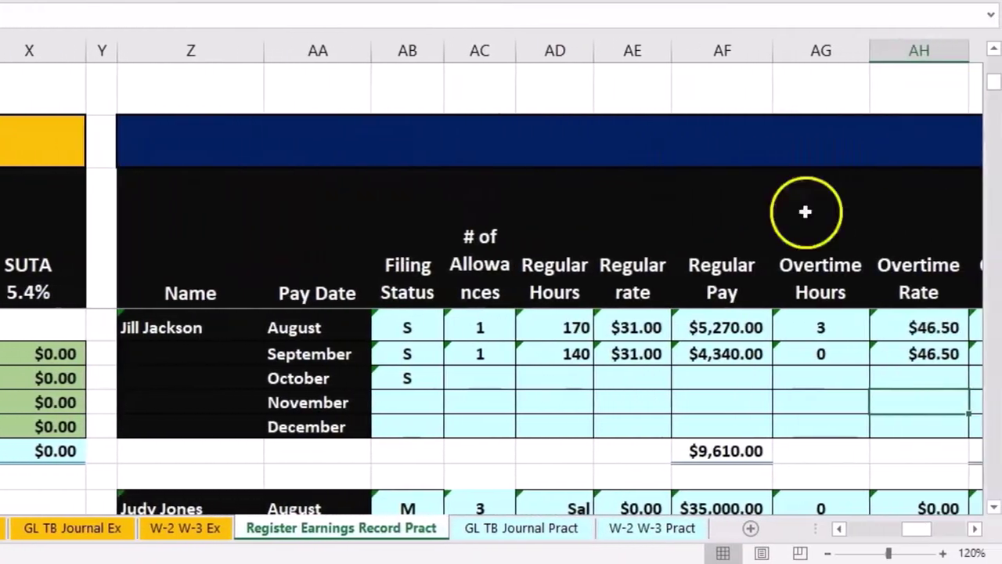
Step: Copy the third employee's October filing status formula from AB20 across AC20:AT20, pasting formulas only
{"action": "left_click", "coordinate": [418, 382]}
{"action": "right_click", "coordinate": [417, 382]}
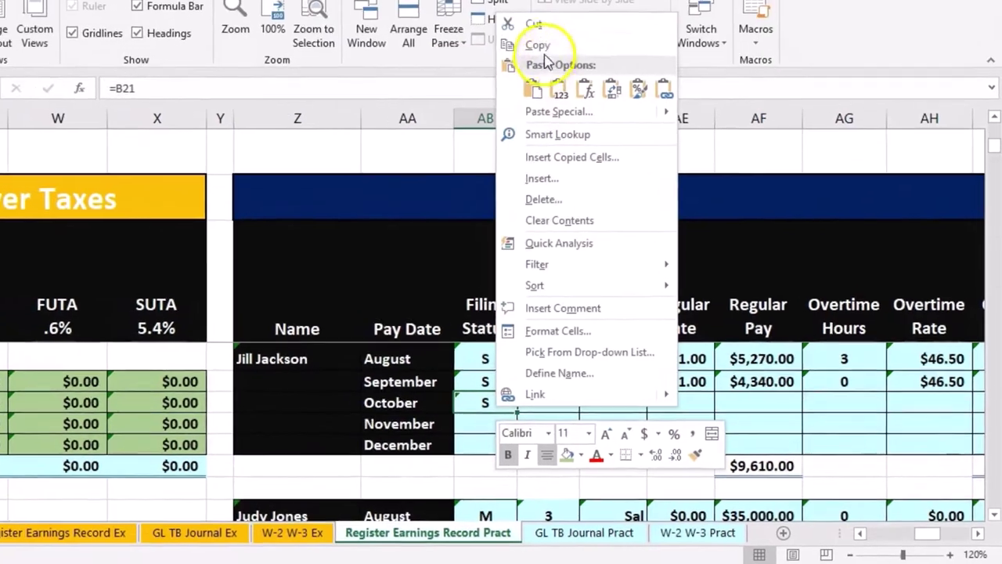
{"action": "left_click", "coordinate": [548, 42]}
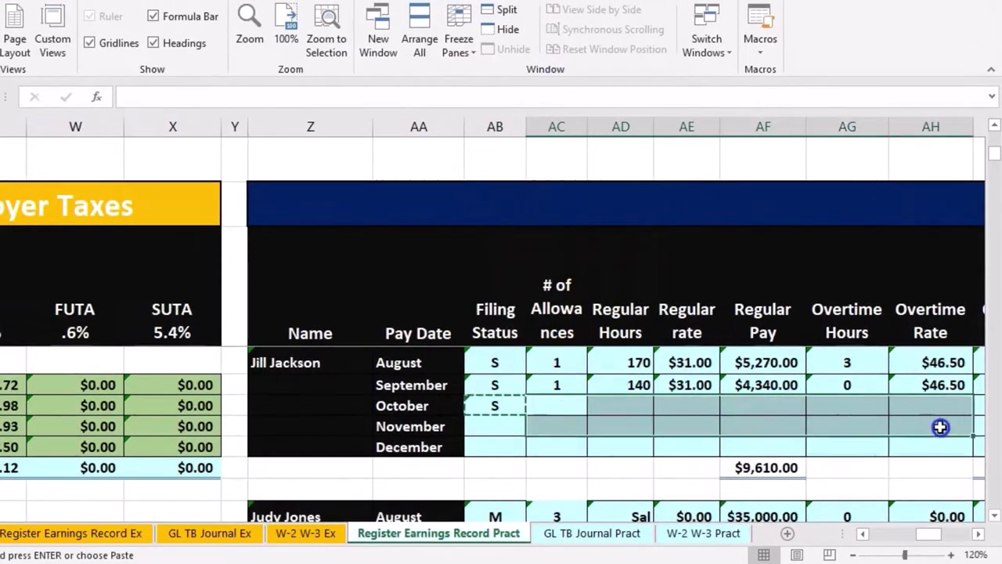
{"action": "left_click_drag", "start_coordinate": [940, 426], "coordinate": [899, 401]}
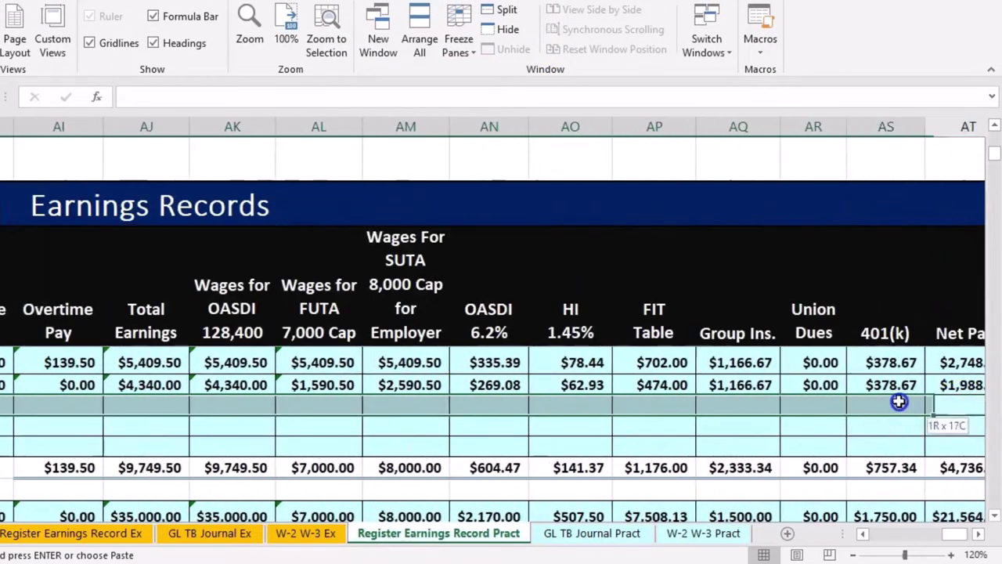
{"action": "left_click_drag", "start_coordinate": [979, 407], "coordinate": [997, 402]}
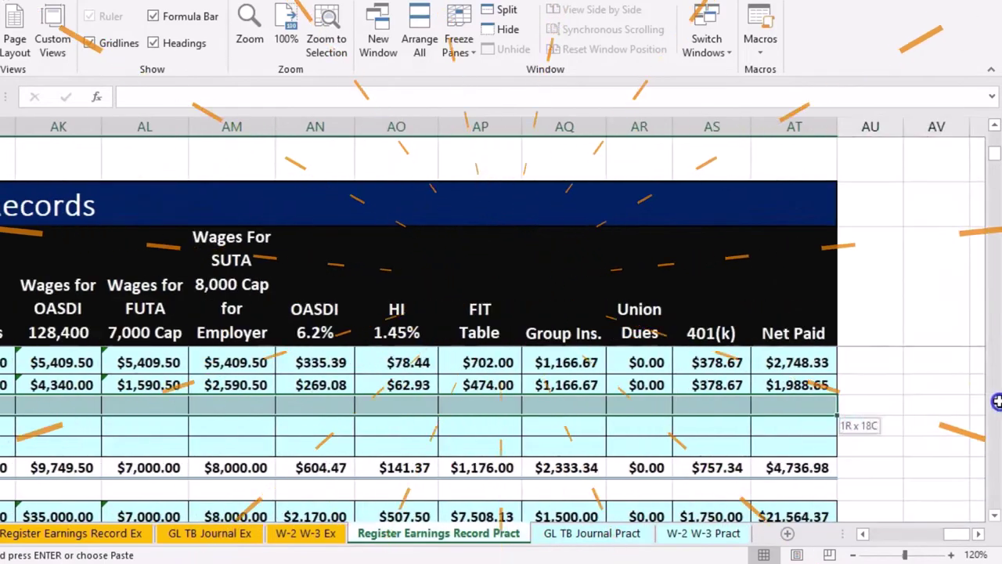
{"action": "right_click", "coordinate": [823, 403]}
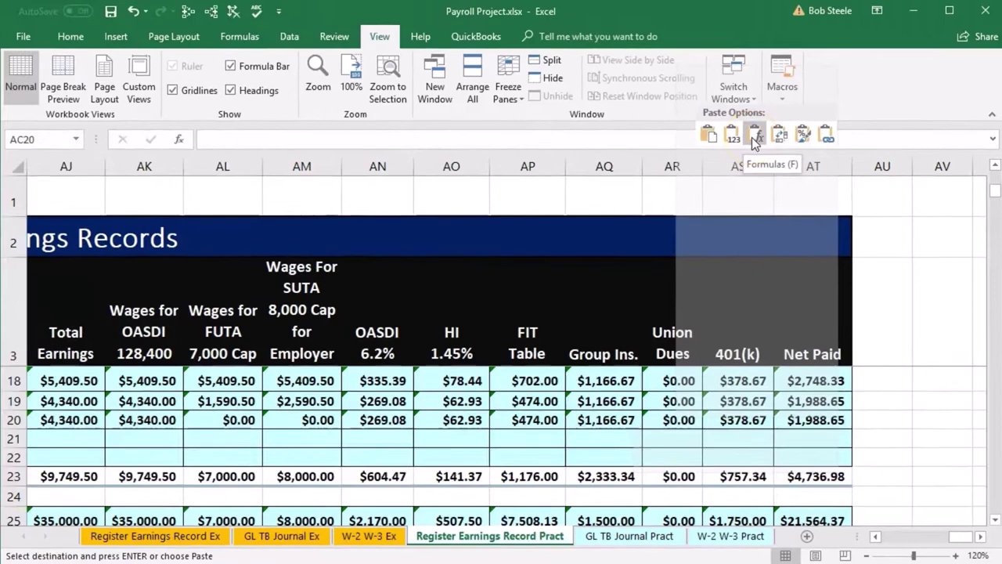
{"action": "left_click", "coordinate": [730, 93]}
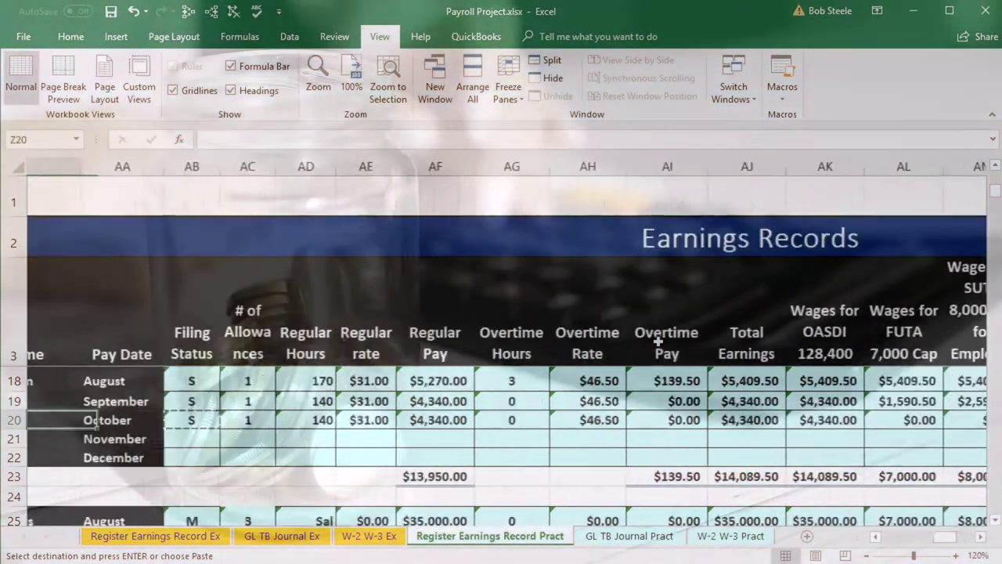
Step: Link the fourth employee's October filing status in AB27 of the earnings records to the register with the formula =B22
{"action": "key", "text": "Down"}
{"action": "key", "text": "Down"}
{"action": "key", "text": "Down"}
{"action": "key", "text": "Down"}
{"action": "key", "text": "Down"}
{"action": "key", "text": "Down"}
{"action": "key", "text": "Down"}
{"action": "key", "text": "Down"}
{"action": "key", "text": "Down"}
{"action": "key", "text": "Down"}
{"action": "key", "text": "Down"}
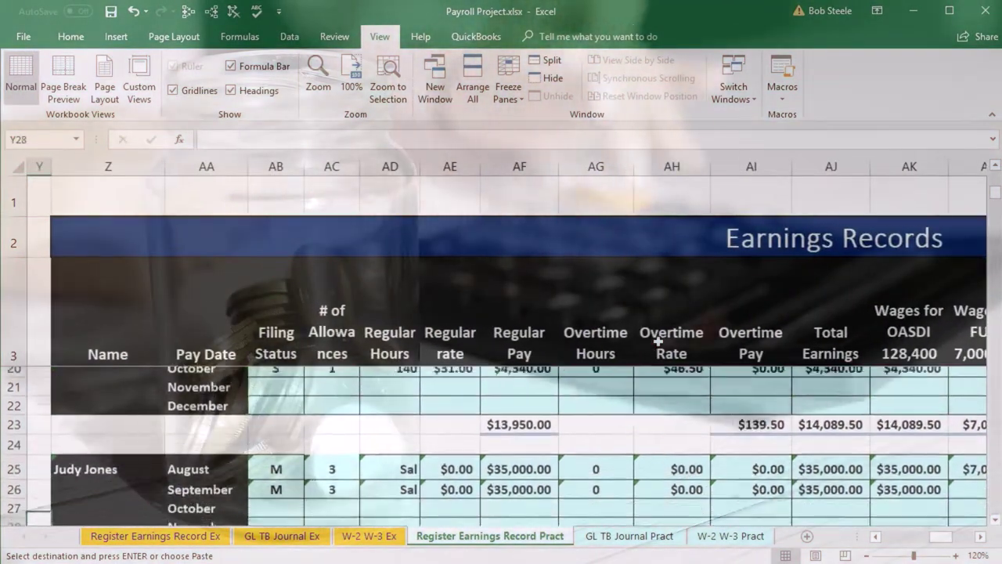
{"action": "key", "text": "Down"}
{"action": "key", "text": "Down"}
{"action": "key", "text": "Up"}
{"action": "key", "text": "Up"}
{"action": "key", "text": "Up"}
{"action": "key", "text": "Up"}
{"action": "key", "text": "Up"}
{"action": "key", "text": "Up"}
{"action": "key", "text": "Up"}
{"action": "key", "text": "Up"}
{"action": "key", "text": "Up"}
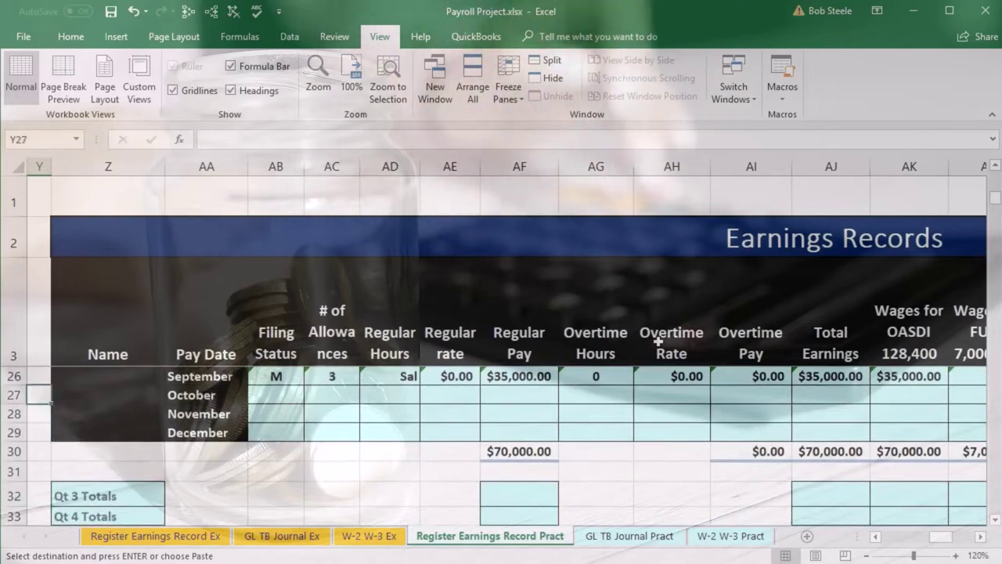
{"action": "key", "text": "Down"}
{"action": "key", "text": "Down"}
{"action": "key", "text": "Down"}
{"action": "key", "text": "Right"}
{"action": "key", "text": "Right"}
{"action": "key", "text": "Right"}
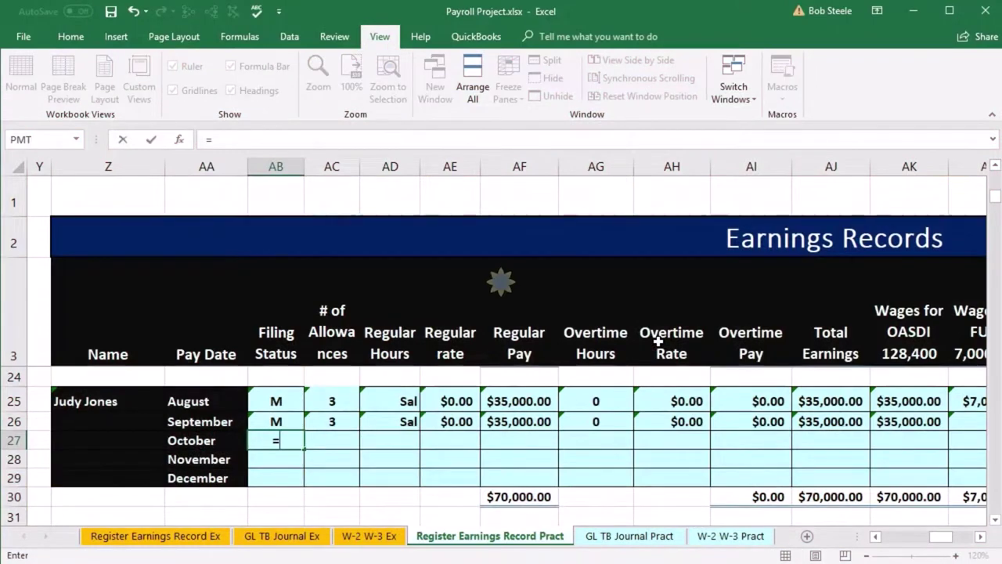
{"action": "type", "text": "="}
{"action": "key", "text": "Left"}
{"action": "key", "text": "Left"}
{"action": "key", "text": "Left"}
{"action": "key", "text": "Left"}
{"action": "key", "text": "Left"}
{"action": "key", "text": "Left"}
{"action": "key", "text": "Left"}
{"action": "key", "text": "Left"}
{"action": "key", "text": "Left"}
{"action": "key", "text": "Left"}
{"action": "key", "text": "Left"}
{"action": "key", "text": "Left"}
{"action": "key", "text": "Left"}
{"action": "key", "text": "Left"}
{"action": "key", "text": "Left"}
{"action": "key", "text": "Left"}
{"action": "key", "text": "Left"}
{"action": "key", "text": "Left"}
{"action": "key", "text": "Left"}
{"action": "key", "text": "Left"}
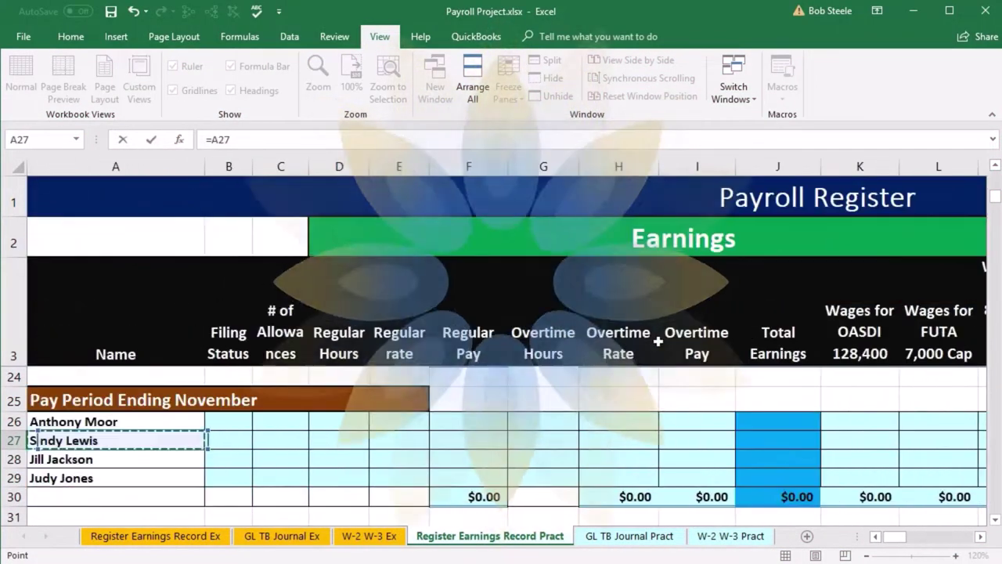
{"action": "key", "text": "Up"}
{"action": "key", "text": "Up"}
{"action": "key", "text": "Up"}
{"action": "key", "text": "Up"}
{"action": "key", "text": "Up"}
{"action": "key", "text": "Up"}
{"action": "key", "text": "Up"}
{"action": "key", "text": "Up"}
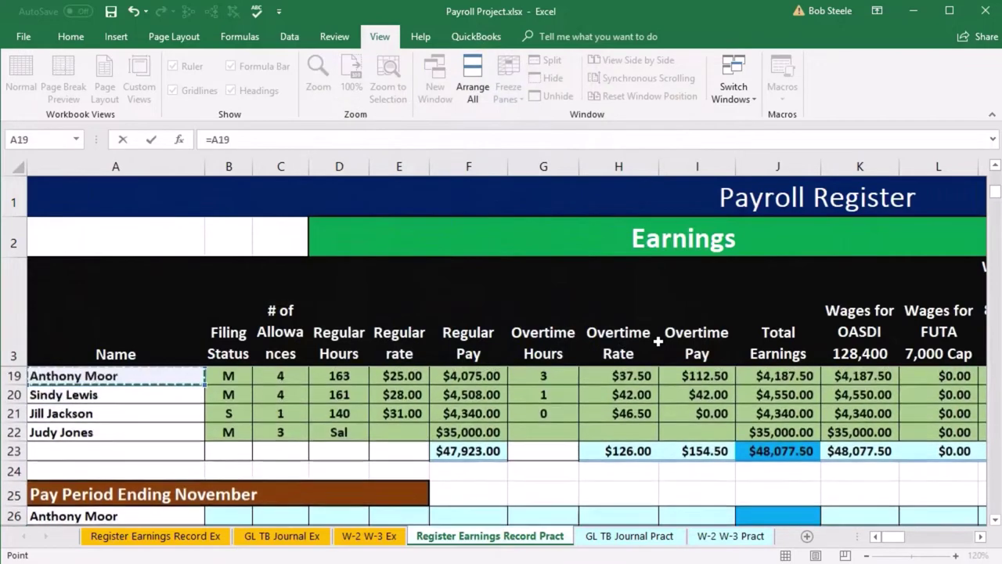
{"action": "key", "text": "Up"}
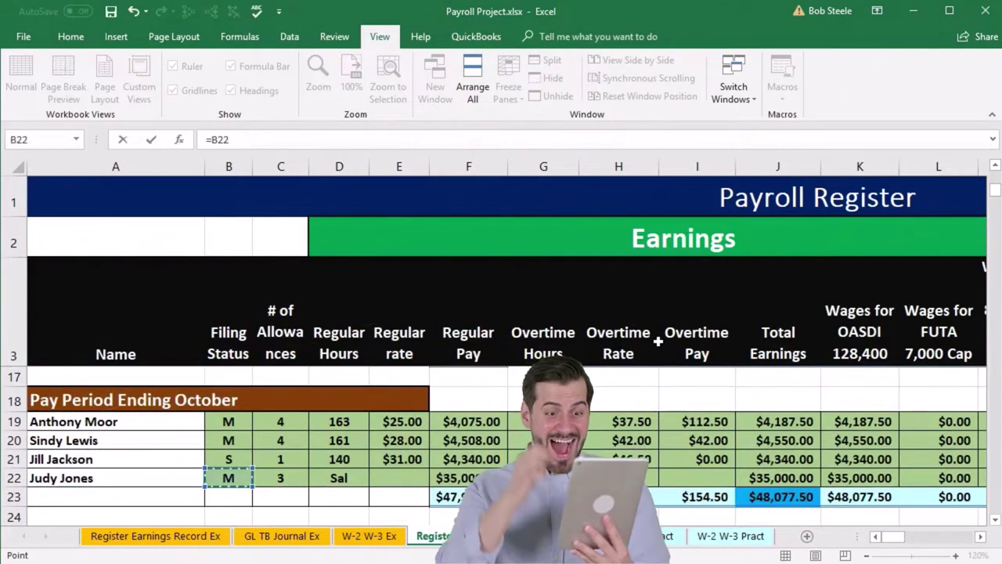
{"action": "key", "text": "Return"}
Step: Copy the fourth employee's October filing status formula from AB27 across AC27:AT27, pasting formulas only
{"action": "key", "text": "Right"}
{"action": "key", "text": "Right"}
{"action": "key", "text": "Right"}
{"action": "key", "text": "Right"}
{"action": "key", "text": "Right"}
{"action": "key", "text": "Right"}
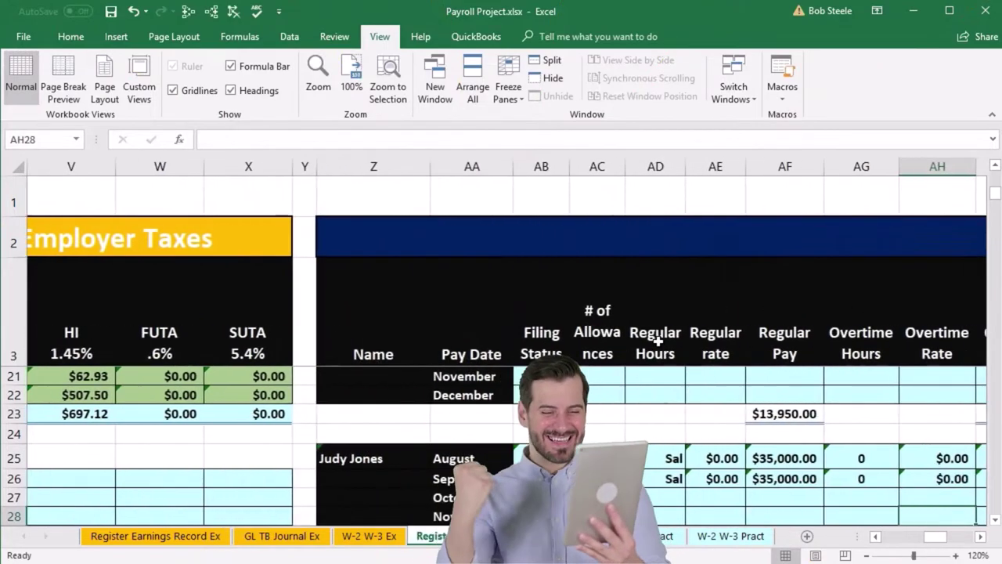
{"action": "scroll", "coordinate": [658, 341], "scroll_direction": "down", "scroll_amount": 1}
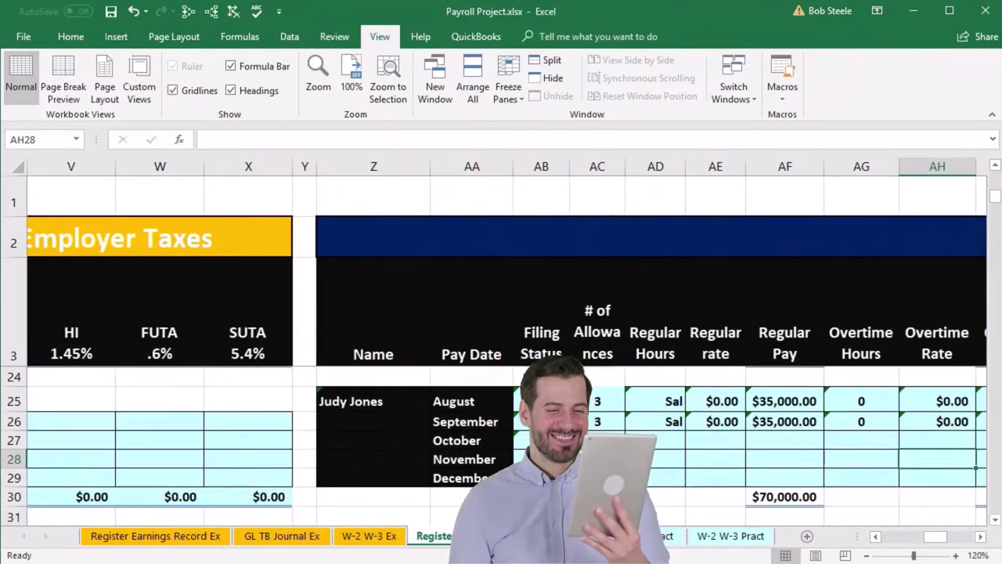
{"action": "right_click", "coordinate": [552, 441]}
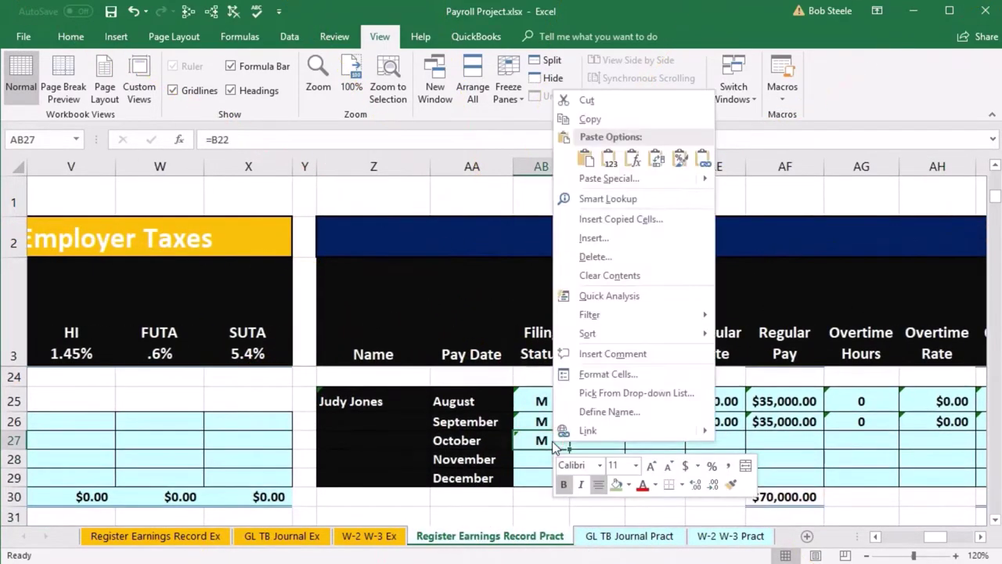
{"action": "left_click", "coordinate": [589, 119]}
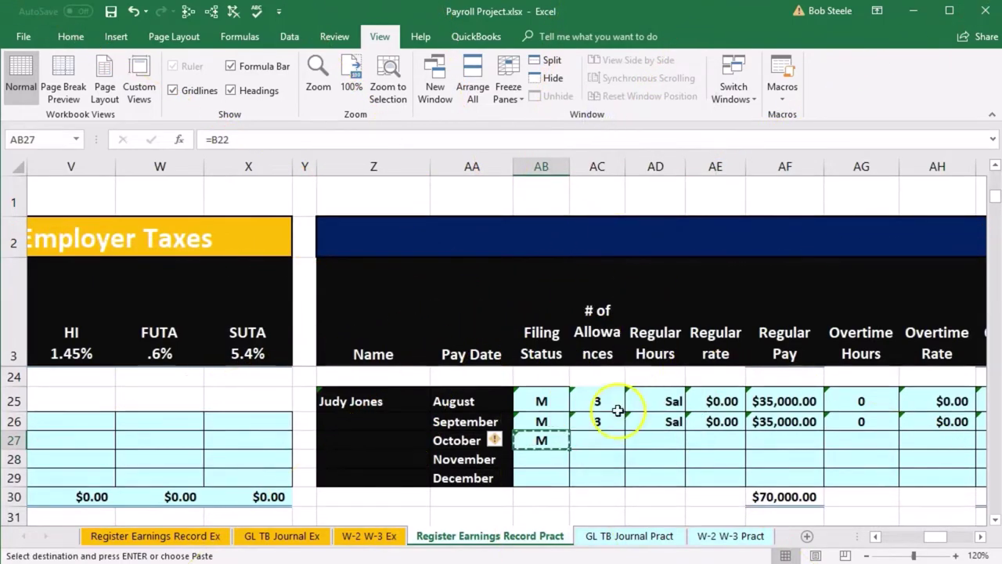
{"action": "left_click_drag", "start_coordinate": [774, 444], "coordinate": [829, 443]}
{"action": "right_click", "coordinate": [830, 443]}
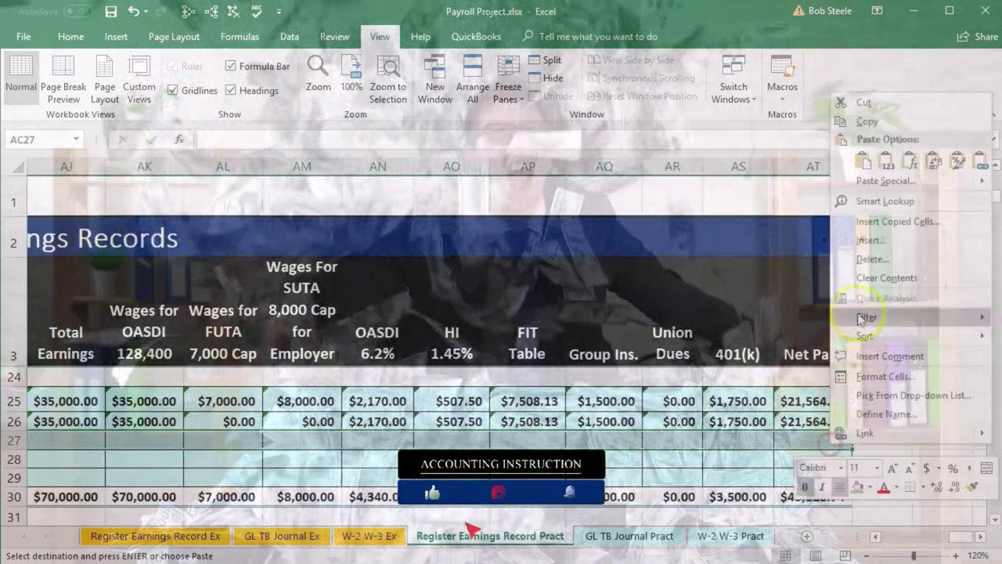
{"action": "left_click", "coordinate": [913, 165]}
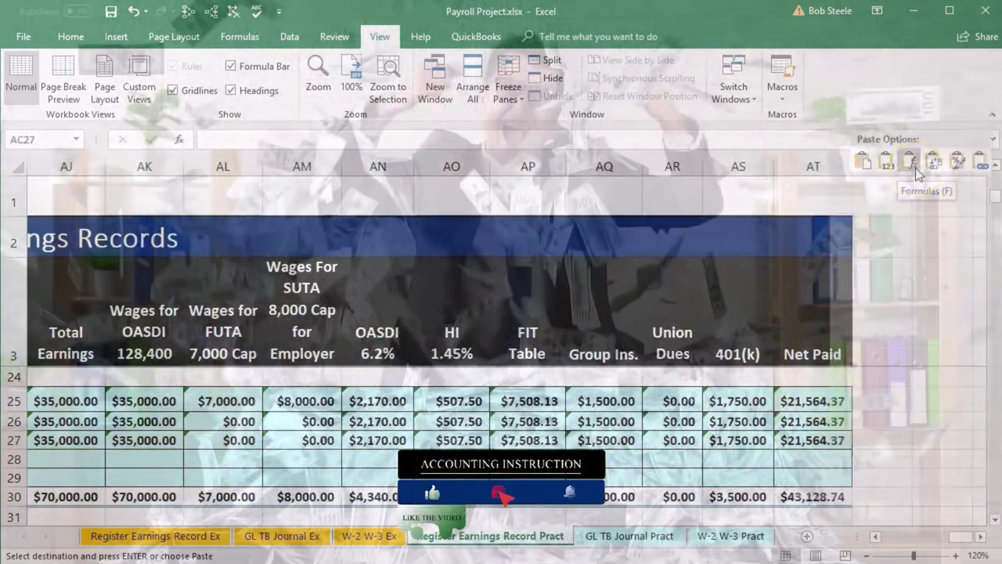
{"action": "left_click", "coordinate": [913, 165]}
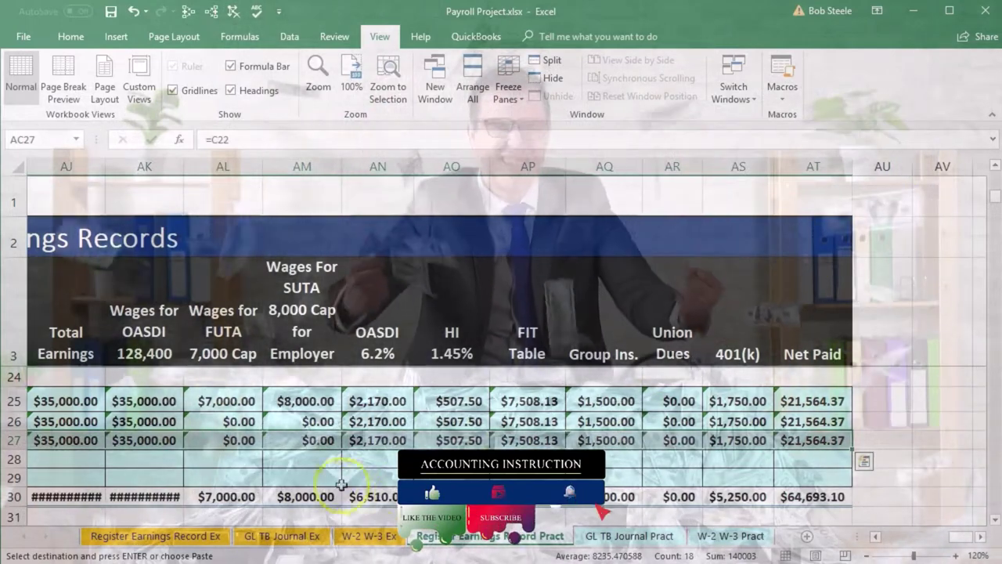
Step: Widen the Total Earnings and Wages for OASDI columns, AJ and AK, of the earnings records so their row 30 totals fit
{"action": "left_click", "coordinate": [302, 477]}
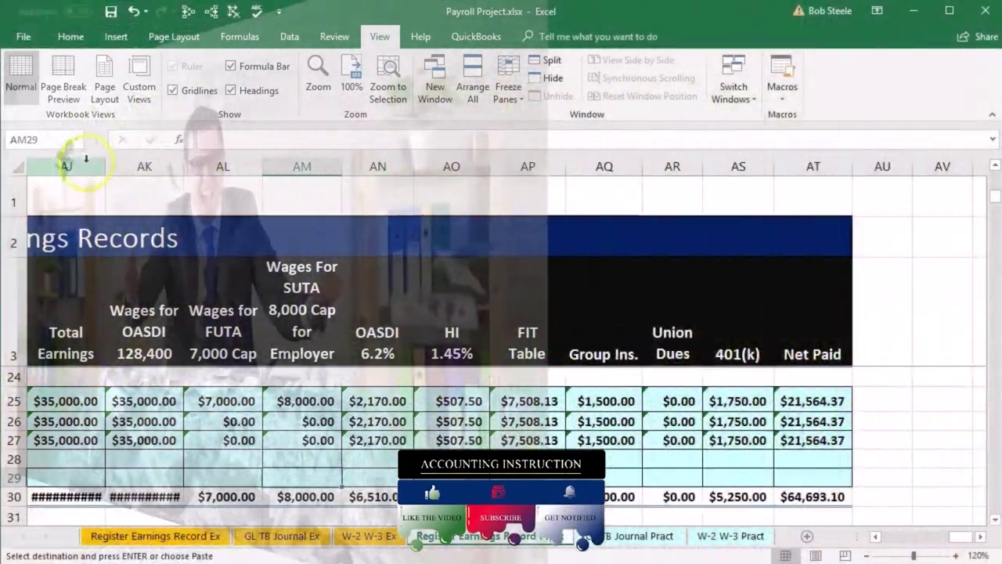
{"action": "left_click_drag", "start_coordinate": [82, 166], "coordinate": [113, 164]}
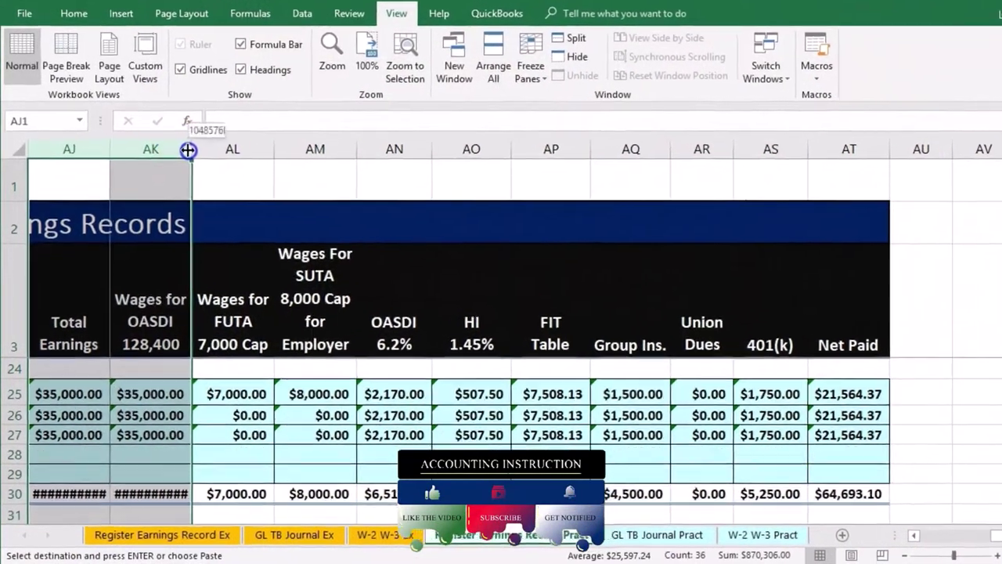
{"action": "left_click_drag", "start_coordinate": [179, 167], "coordinate": [180, 166]}
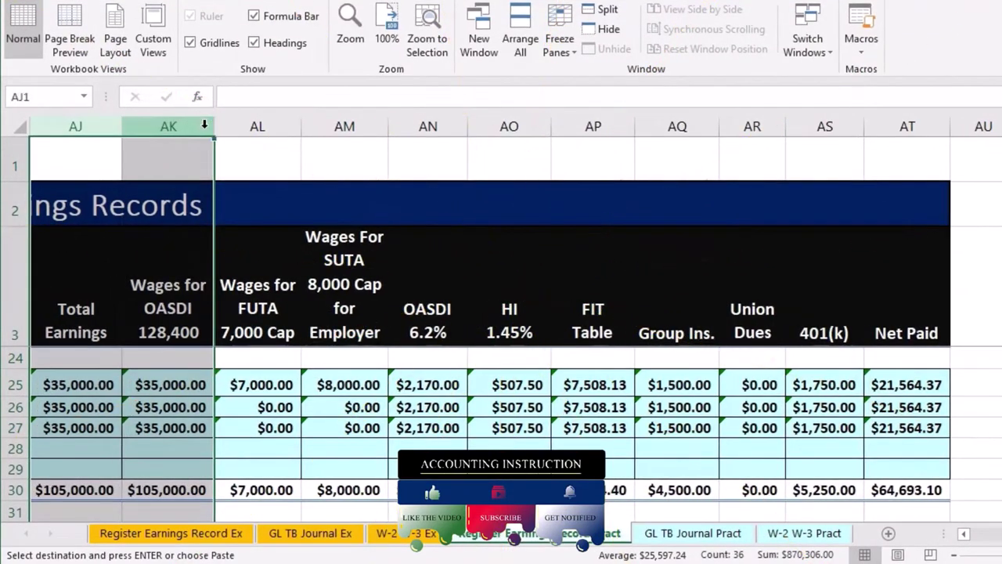
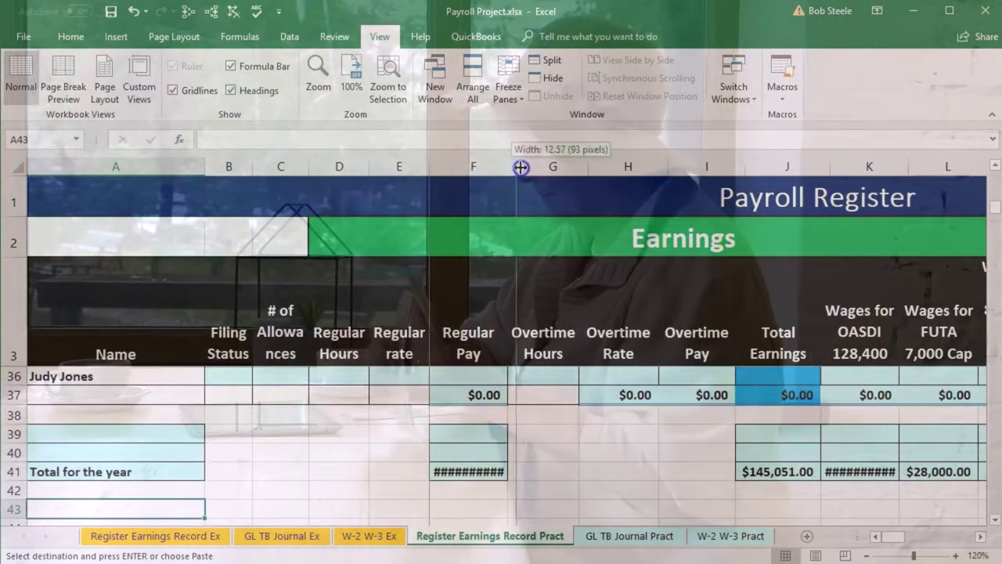
Step: Widen the payroll register's Regular Pay column F to about 12.57 and its Wages for OASDI column K to fit the yearly totals
{"action": "left_click_drag", "start_coordinate": [520, 167], "coordinate": [521, 167]}
{"action": "left_click", "coordinate": [872, 166]}
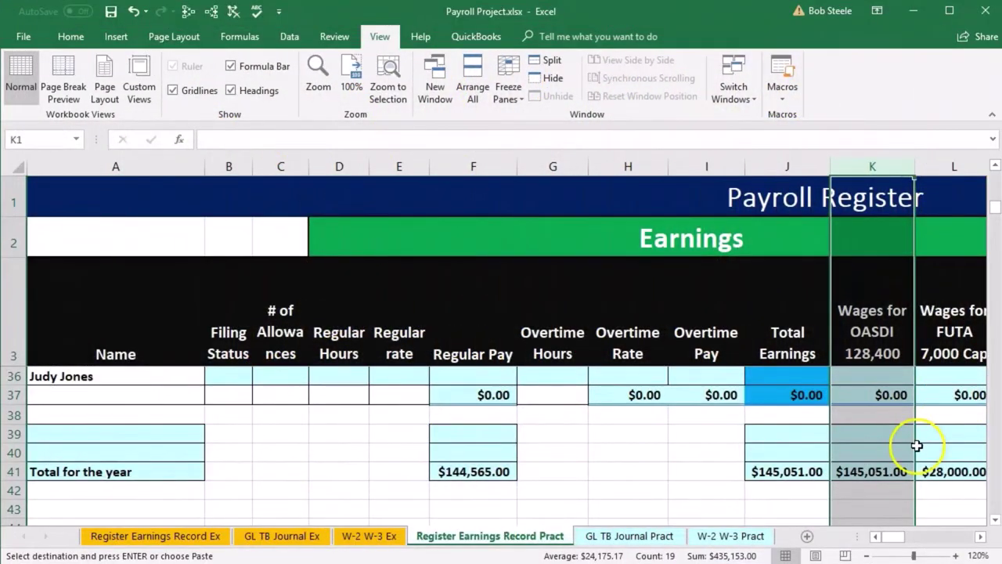
{"action": "left_click", "coordinate": [820, 470]}
Step: Examine the payroll register's total for the year in row 41 across earnings, deductions, net paid and employer taxes
{"action": "left_click", "coordinate": [810, 493]}
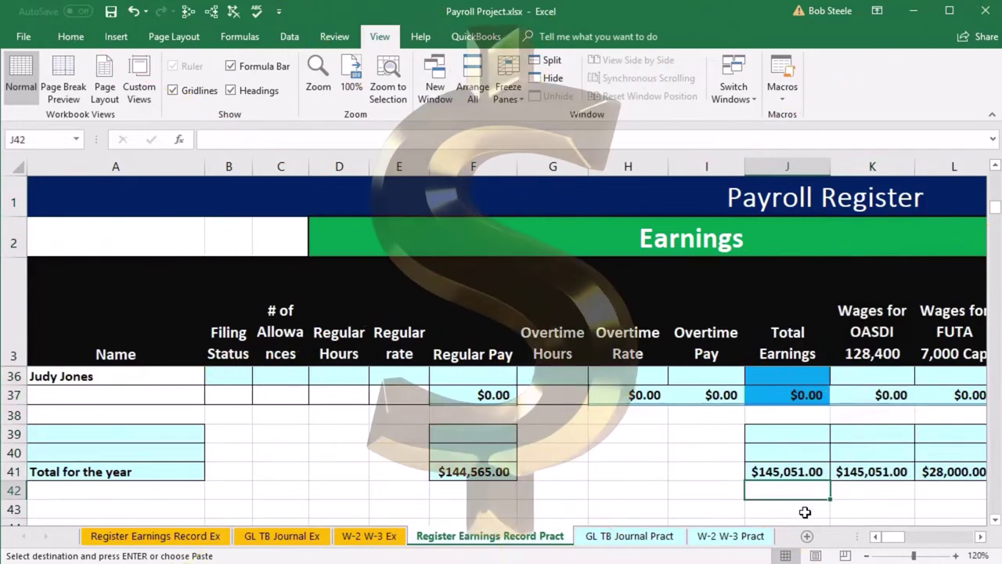
{"action": "key", "text": "Right"}
{"action": "key", "text": "Right"}
{"action": "key", "text": "Right"}
{"action": "key", "text": "Right"}
{"action": "key", "text": "Right"}
{"action": "key", "text": "Right"}
{"action": "key", "text": "Right"}
{"action": "key", "text": "Right"}
{"action": "key", "text": "Right"}
{"action": "key", "text": "Right"}
{"action": "key", "text": "Right"}
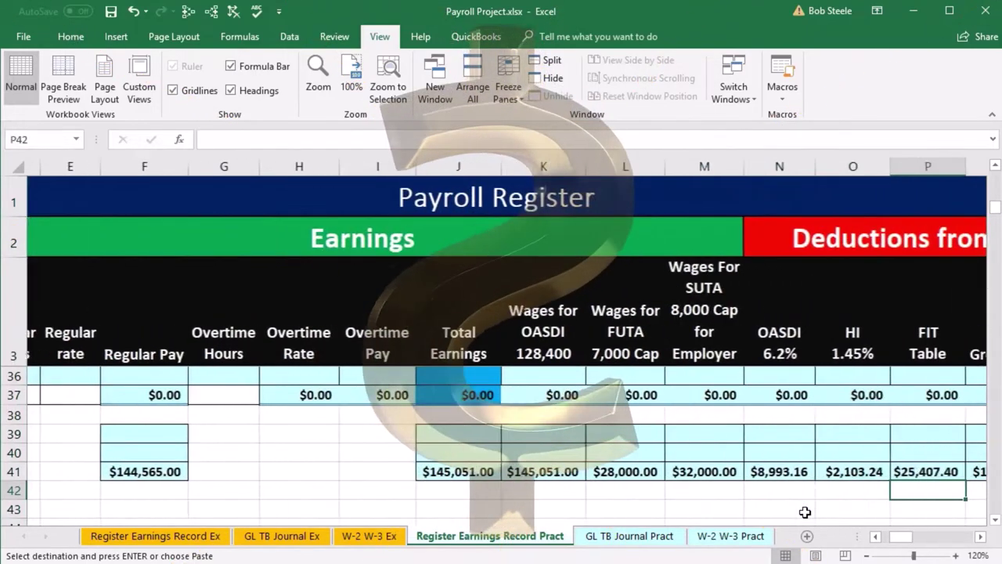
{"action": "key", "text": "Right"}
{"action": "key", "text": "Right"}
{"action": "key", "text": "Right"}
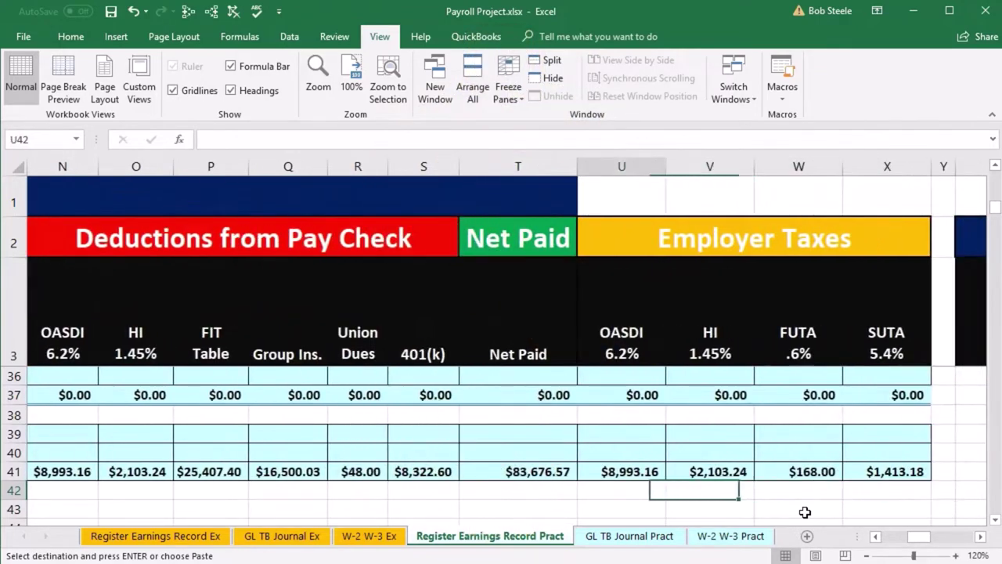
{"action": "key", "text": "Left"}
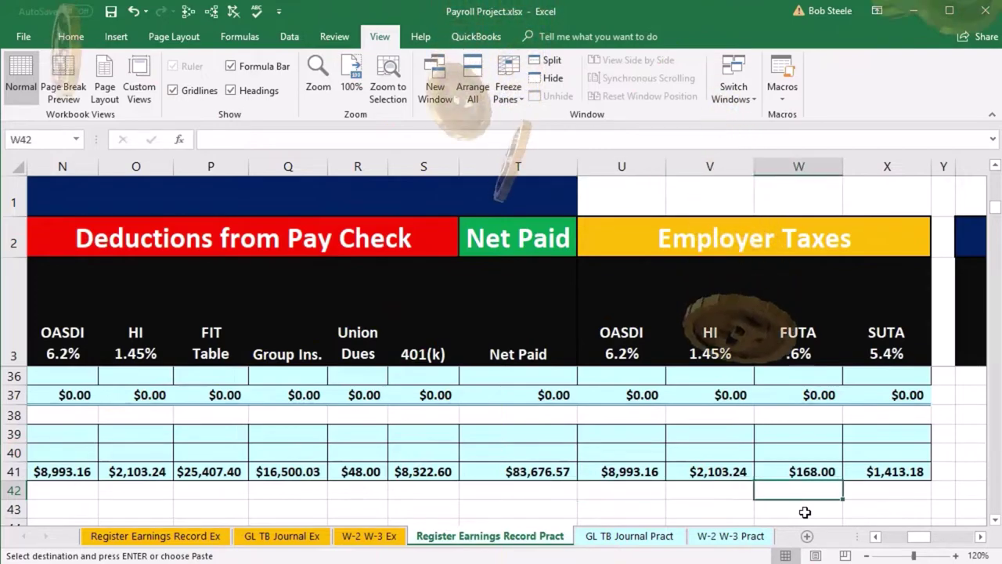
Step: Examine the earnings records' overall totals in row 34 through Net Paid for comparison with the payroll register
{"action": "key", "text": "Right"}
{"action": "key", "text": "Right"}
{"action": "key", "text": "Right"}
{"action": "key", "text": "Right"}
{"action": "key", "text": "Right"}
{"action": "key", "text": "Right"}
{"action": "key", "text": "Right"}
{"action": "key", "text": "Right"}
{"action": "key", "text": "Right"}
{"action": "key", "text": "Right"}
{"action": "key", "text": "Right"}
{"action": "key", "text": "Right"}
{"action": "key", "text": "Right"}
{"action": "key", "text": "Right"}
{"action": "key", "text": "Right"}
{"action": "key", "text": "Right"}
{"action": "key", "text": "Right"}
{"action": "key", "text": "Right"}
{"action": "key", "text": "Right"}
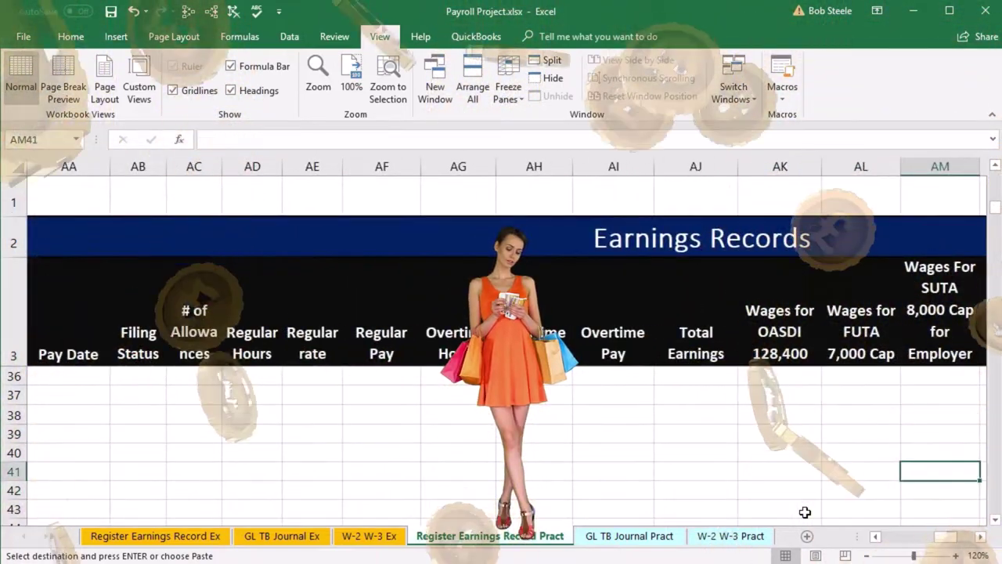
{"action": "key", "text": "Up"}
{"action": "key", "text": "Up"}
{"action": "key", "text": "Up"}
{"action": "key", "text": "Up"}
{"action": "key", "text": "Up"}
{"action": "key", "text": "Up"}
{"action": "key", "text": "Up"}
{"action": "key", "text": "Up"}
{"action": "key", "text": "Up"}
{"action": "key", "text": "Up"}
{"action": "key", "text": "Up"}
{"action": "key", "text": "Up"}
{"action": "key", "text": "Right"}
{"action": "key", "text": "Right"}
{"action": "key", "text": "Right"}
{"action": "key", "text": "Right"}
{"action": "key", "text": "Right"}
{"action": "key", "text": "Right"}
{"action": "key", "text": "Right"}
{"action": "key", "text": "Right"}
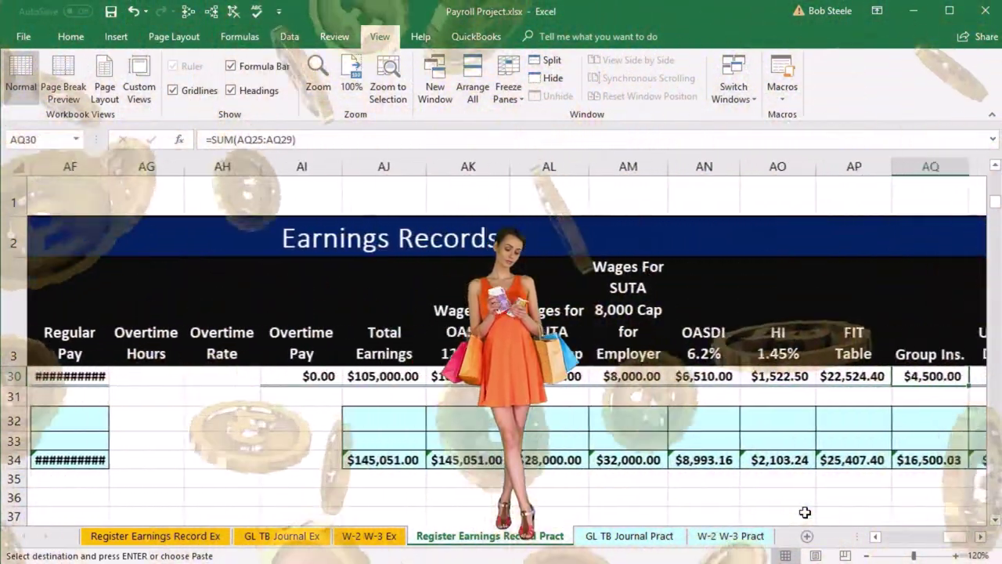
{"action": "key", "text": "Down"}
{"action": "key", "text": "Down"}
{"action": "key", "text": "Down"}
{"action": "key", "text": "Down"}
{"action": "key", "text": "Down"}
{"action": "key", "text": "Down"}
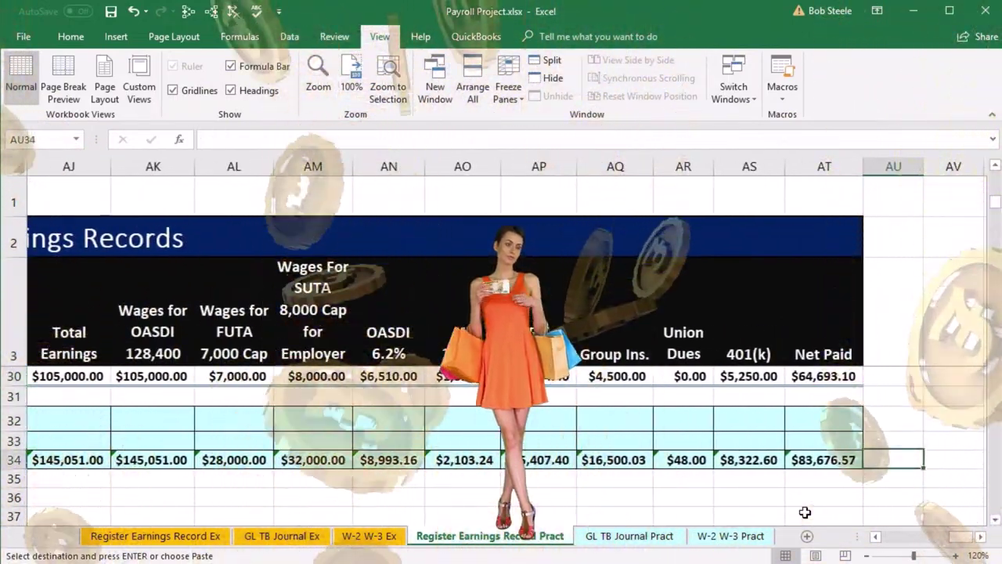
Step: Enter =AT34-T41 in AT36 to compare the earnings records' yearly Net Paid with the payroll register's
{"action": "key", "text": "Left"}
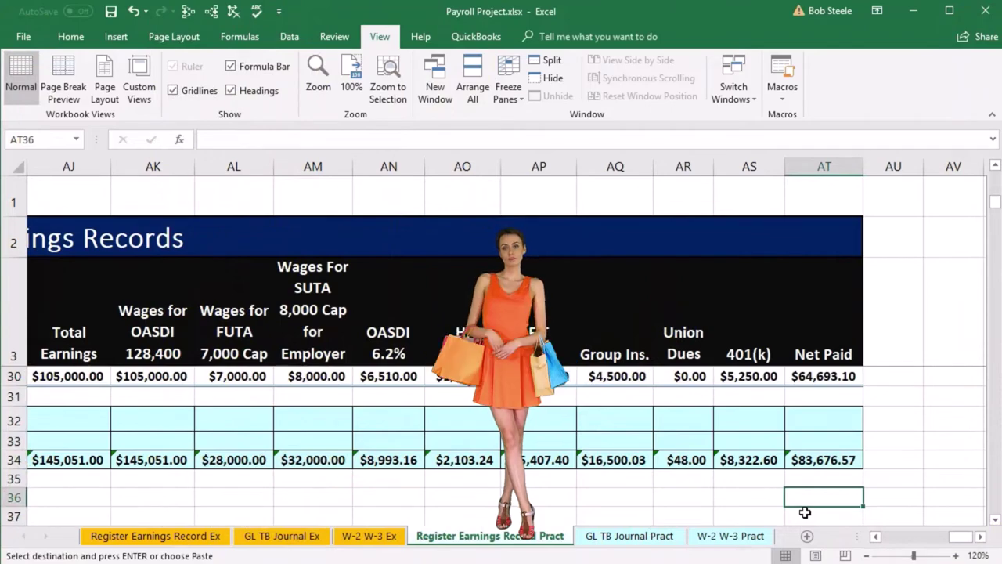
{"action": "type", "text": "="}
{"action": "key", "text": "Up"}
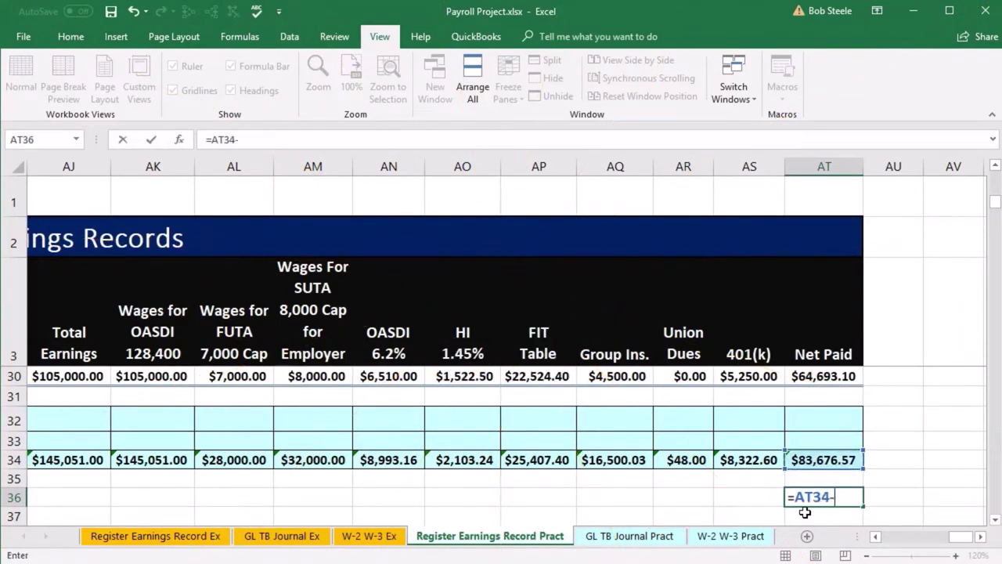
{"action": "key", "text": "Left"}
{"action": "key", "text": "Left"}
{"action": "key", "text": "Left"}
{"action": "key", "text": "Left"}
{"action": "key", "text": "Left"}
{"action": "key", "text": "Left"}
{"action": "key", "text": "Left"}
{"action": "key", "text": "Left"}
{"action": "key", "text": "Left"}
{"action": "key", "text": "Left"}
{"action": "key", "text": "Left"}
{"action": "key", "text": "Left"}
{"action": "key", "text": "Left"}
{"action": "key", "text": "Left"}
{"action": "key", "text": "Left"}
{"action": "key", "text": "Left"}
{"action": "key", "text": "Left"}
{"action": "key", "text": "Left"}
{"action": "key", "text": "Left"}
{"action": "key", "text": "Left"}
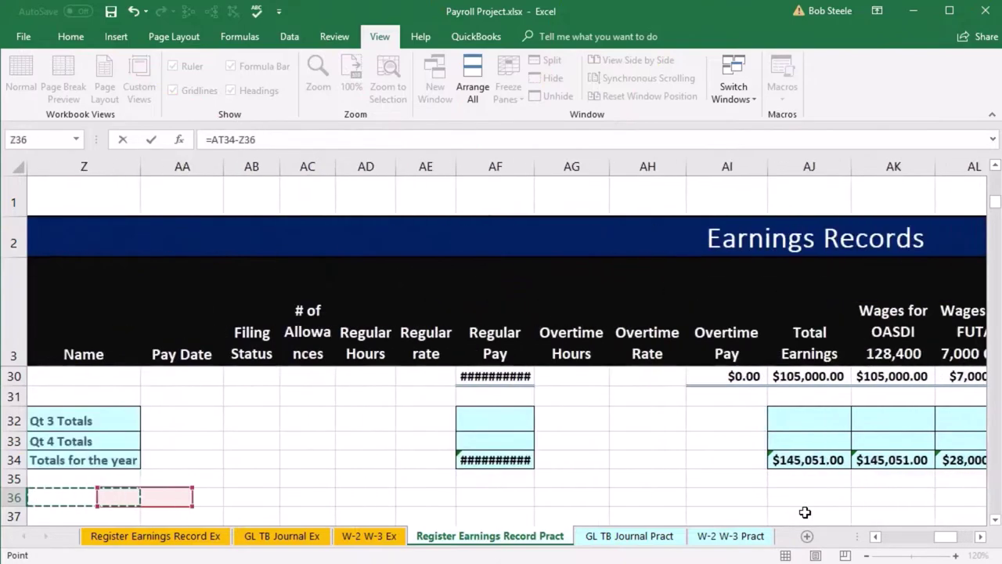
{"action": "key", "text": "Down"}
{"action": "key", "text": "Down"}
{"action": "key", "text": "Down"}
{"action": "key", "text": "Down"}
{"action": "key", "text": "Down"}
{"action": "key", "text": "Right"}
{"action": "key", "text": "Right"}
{"action": "key", "text": "Right"}
{"action": "key", "text": "Right"}
{"action": "key", "text": "Right"}
{"action": "key", "text": "Right"}
{"action": "key", "text": "Right"}
{"action": "key", "text": "Right"}
{"action": "key", "text": "Right"}
{"action": "key", "text": "Right"}
{"action": "key", "text": "Right"}
{"action": "key", "text": "Right"}
{"action": "key", "text": "Right"}
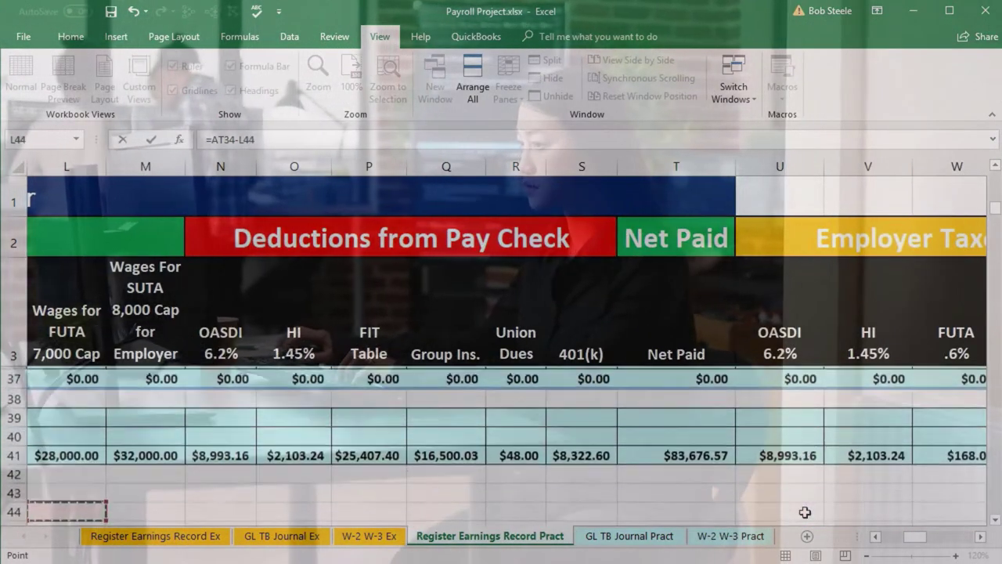
{"action": "key", "text": "Down"}
{"action": "key", "text": "Down"}
{"action": "key", "text": "Down"}
{"action": "key", "text": "Right"}
{"action": "key", "text": "Up"}
{"action": "key", "text": "Up"}
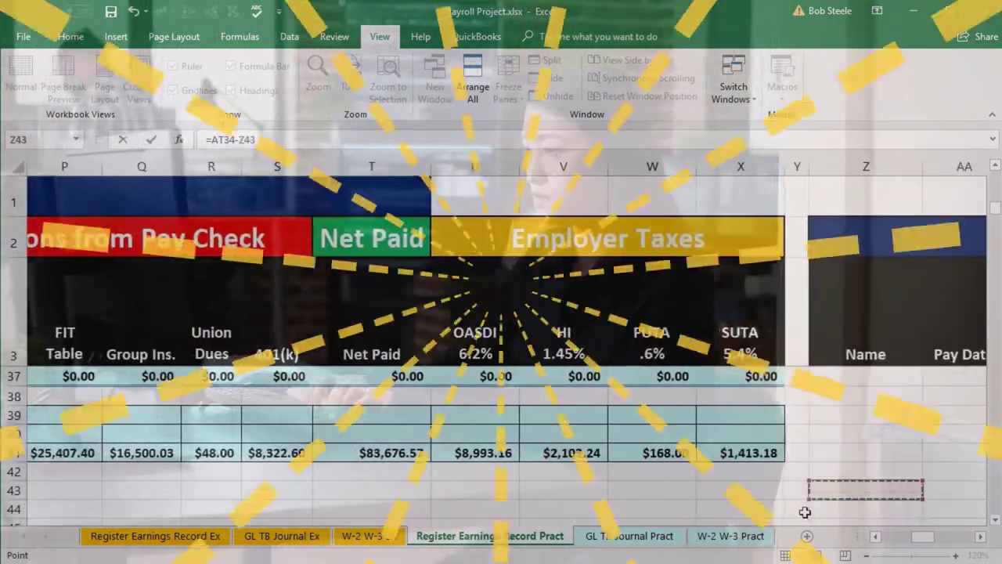
{"action": "key", "text": "Left"}
{"action": "key", "text": "Left"}
{"action": "key", "text": "Left"}
{"action": "key", "text": "Left"}
{"action": "key", "text": "Up"}
{"action": "key", "text": "Left"}
{"action": "key", "text": "Left"}
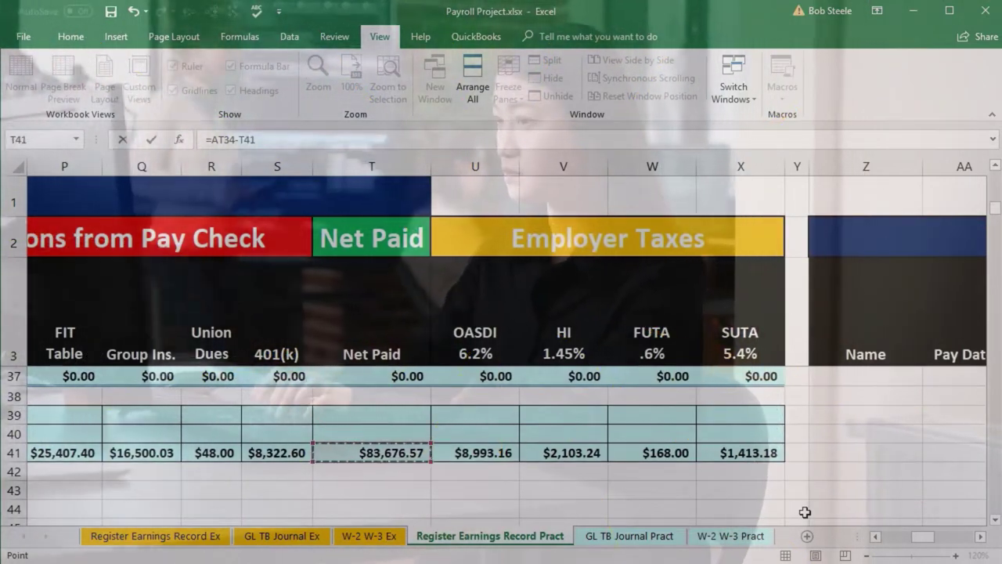
{"action": "key", "text": "Return"}
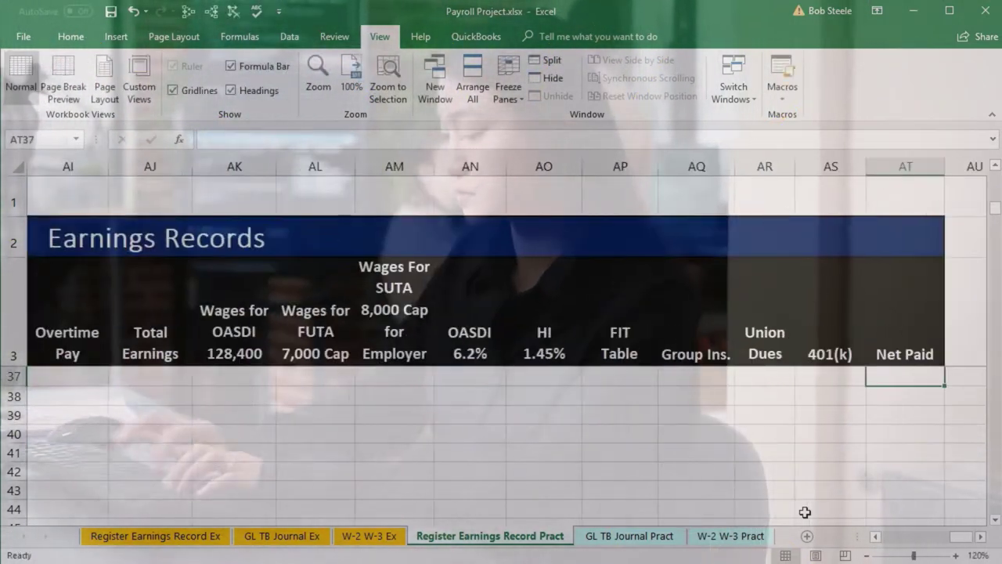
Step: Inspect the Net Paid difference formula in AT36 to verify which cells it compares
{"action": "key", "text": "Up"}
{"action": "key", "text": "Up"}
{"action": "key", "text": "Up"}
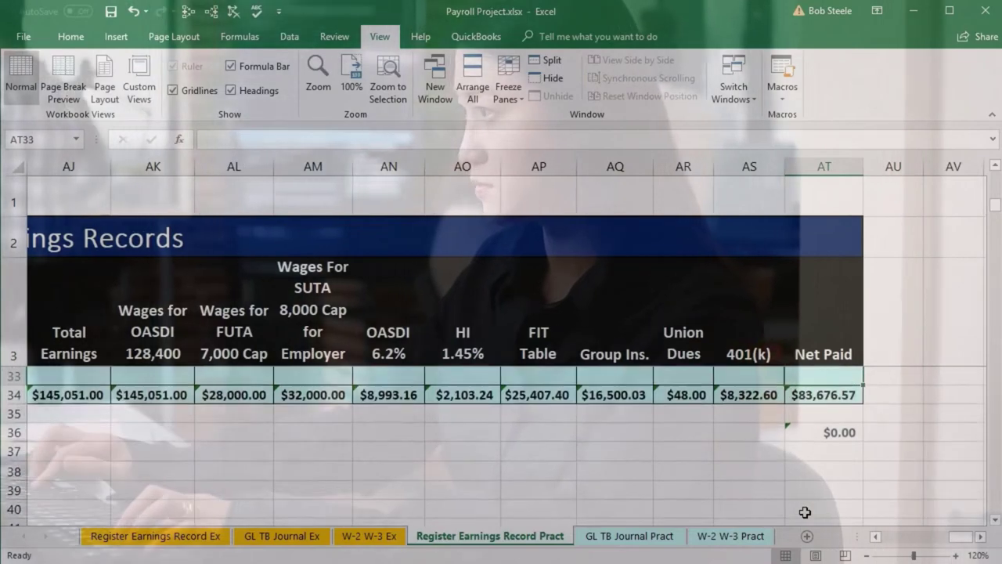
{"action": "left_click", "coordinate": [814, 433]}
{"action": "key", "text": "F2"}
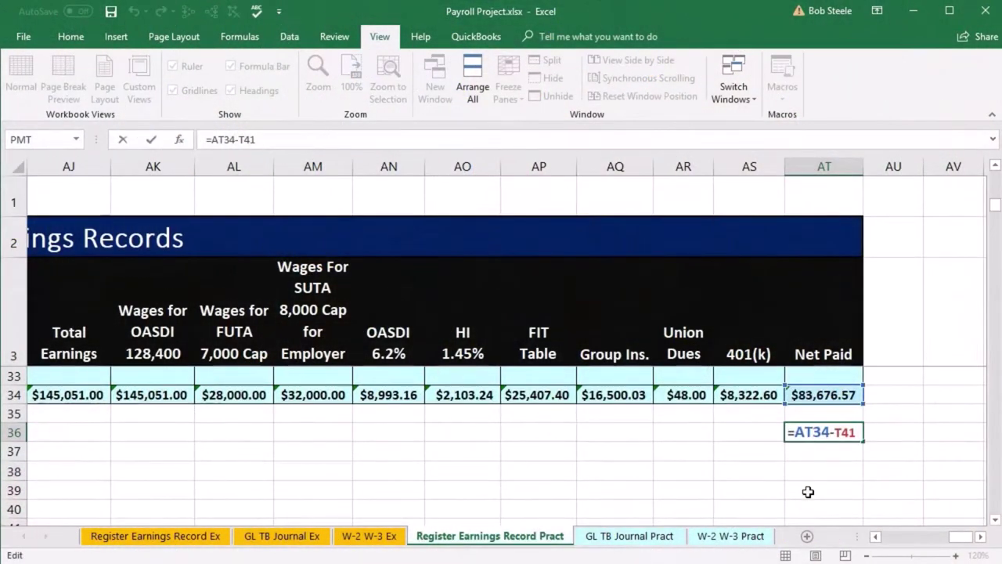
{"action": "key", "text": "Return"}
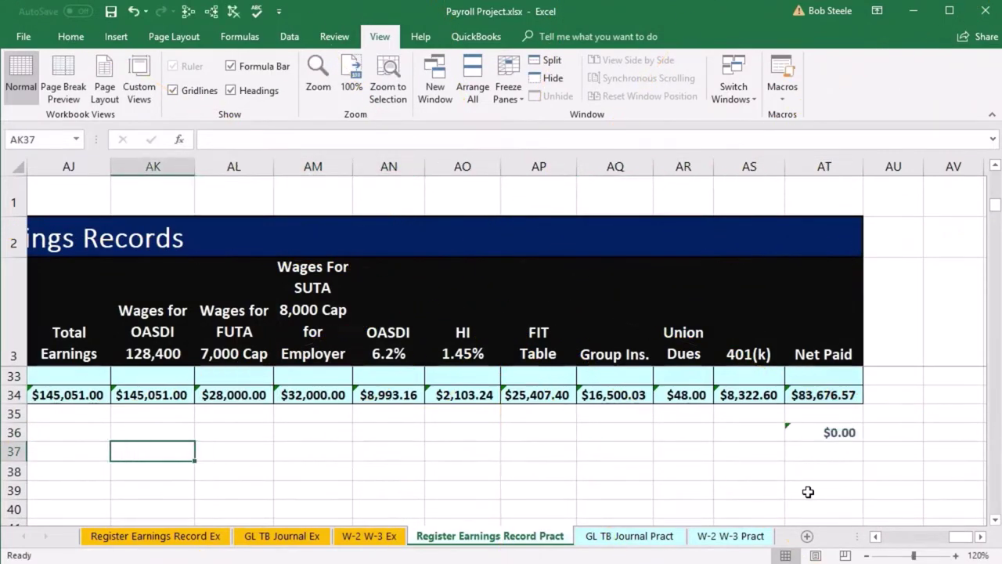
Step: Enter =AJ34-J41 in AJ36 to compare the earnings records' yearly Total Earnings with the payroll register's
{"action": "key", "text": "Left"}
{"action": "key", "text": "Up"}
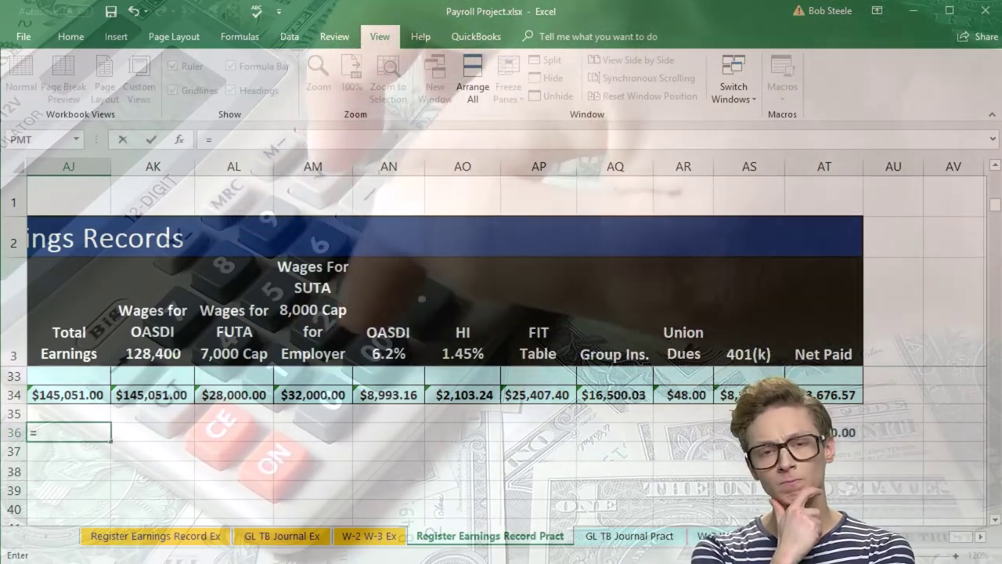
{"action": "type", "text": "="}
{"action": "key", "text": "Up"}
{"action": "key", "text": "Up"}
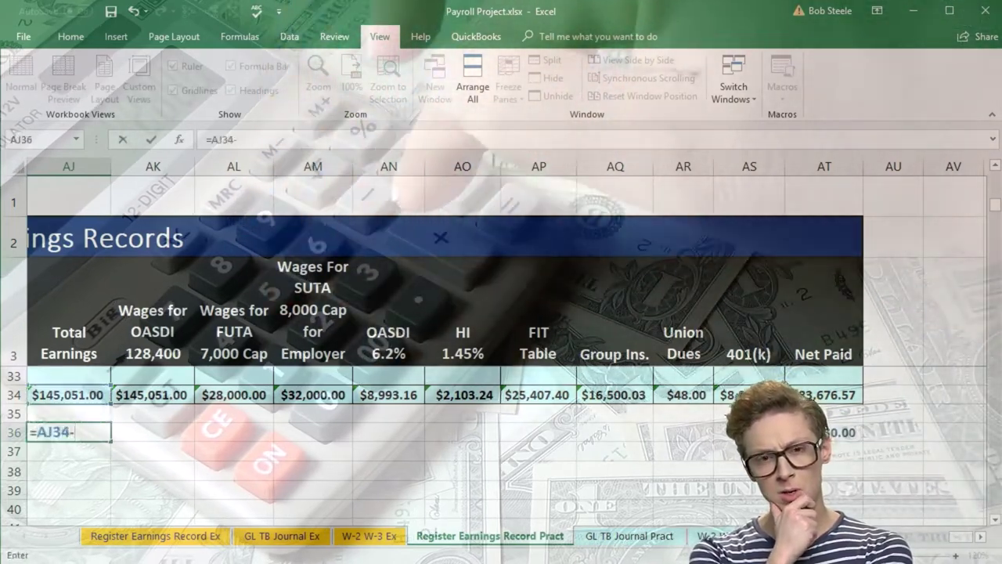
{"action": "type", "text": "-"}
{"action": "key", "text": "Left"}
{"action": "key", "text": "Left"}
{"action": "key", "text": "Left"}
{"action": "key", "text": "Left"}
{"action": "key", "text": "Left"}
{"action": "key", "text": "Left"}
{"action": "key", "text": "Left"}
{"action": "key", "text": "Left"}
{"action": "key", "text": "Left"}
{"action": "key", "text": "Left"}
{"action": "key", "text": "Left"}
{"action": "key", "text": "Left"}
{"action": "key", "text": "Left"}
{"action": "key", "text": "Left"}
{"action": "key", "text": "Left"}
{"action": "key", "text": "Left"}
{"action": "key", "text": "Left"}
{"action": "key", "text": "Left"}
{"action": "key", "text": "Left"}
{"action": "key", "text": "Left"}
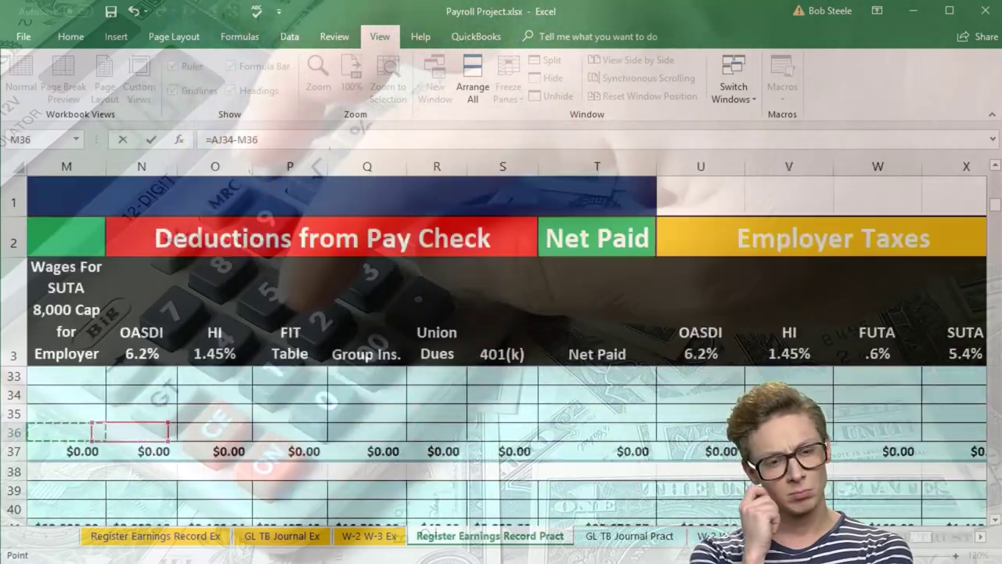
{"action": "key", "text": "Left"}
{"action": "key", "text": "Left"}
{"action": "key", "text": "Left"}
{"action": "key", "text": "Left"}
{"action": "key", "text": "Left"}
{"action": "key", "text": "Left"}
{"action": "key", "text": "Left"}
{"action": "key", "text": "Left"}
{"action": "key", "text": "Left"}
{"action": "key", "text": "Left"}
{"action": "key", "text": "Left"}
{"action": "key", "text": "Left"}
{"action": "key", "text": "Down"}
{"action": "key", "text": "Down"}
{"action": "key", "text": "Down"}
{"action": "key", "text": "Down"}
{"action": "key", "text": "Down"}
{"action": "key", "text": "Down"}
{"action": "key", "text": "Down"}
{"action": "key", "text": "Down"}
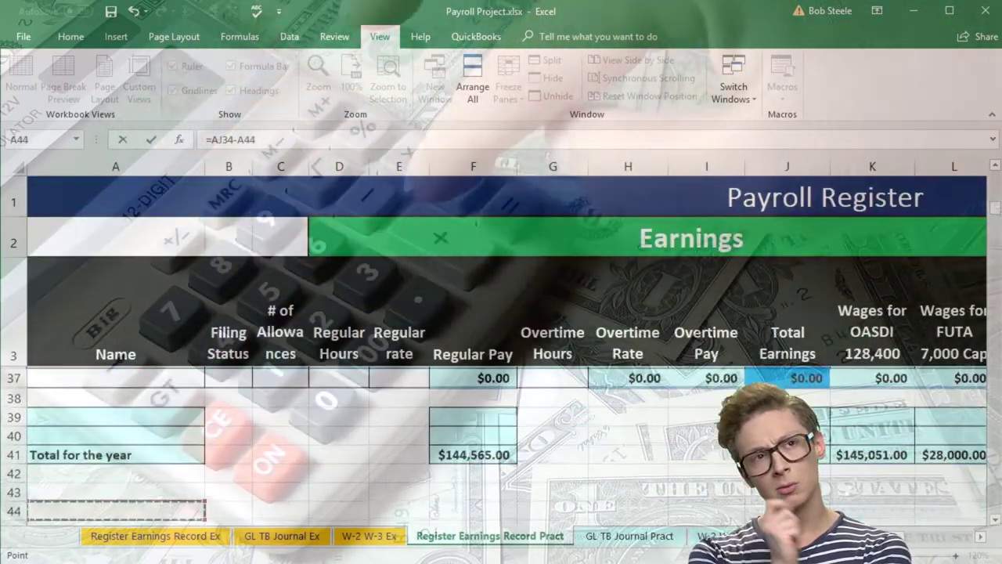
{"action": "key", "text": "Right"}
{"action": "key", "text": "Right"}
{"action": "key", "text": "Right"}
{"action": "key", "text": "Right"}
{"action": "key", "text": "Right"}
{"action": "key", "text": "Right"}
{"action": "key", "text": "Right"}
{"action": "key", "text": "Right"}
{"action": "key", "text": "Right"}
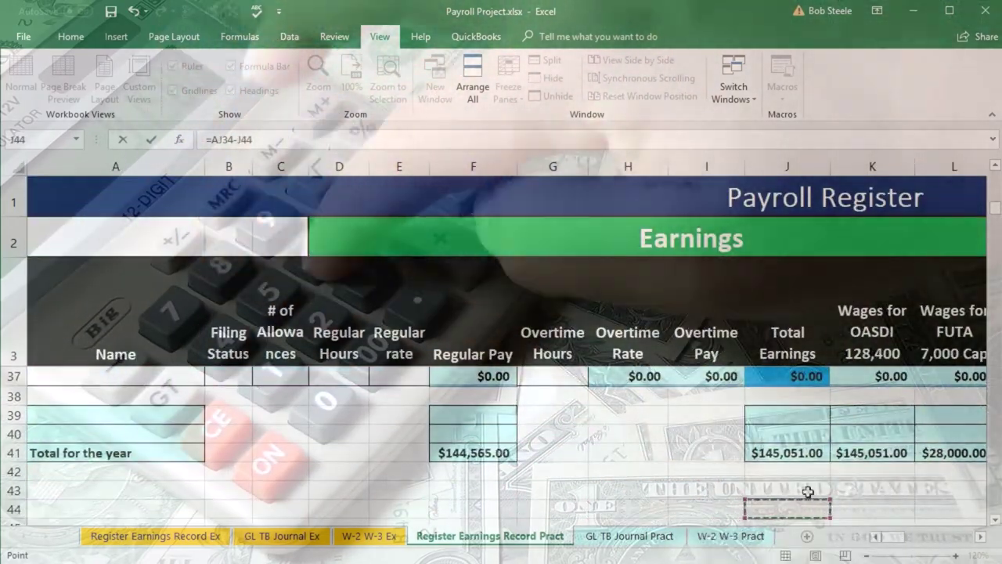
{"action": "key", "text": "Return"}
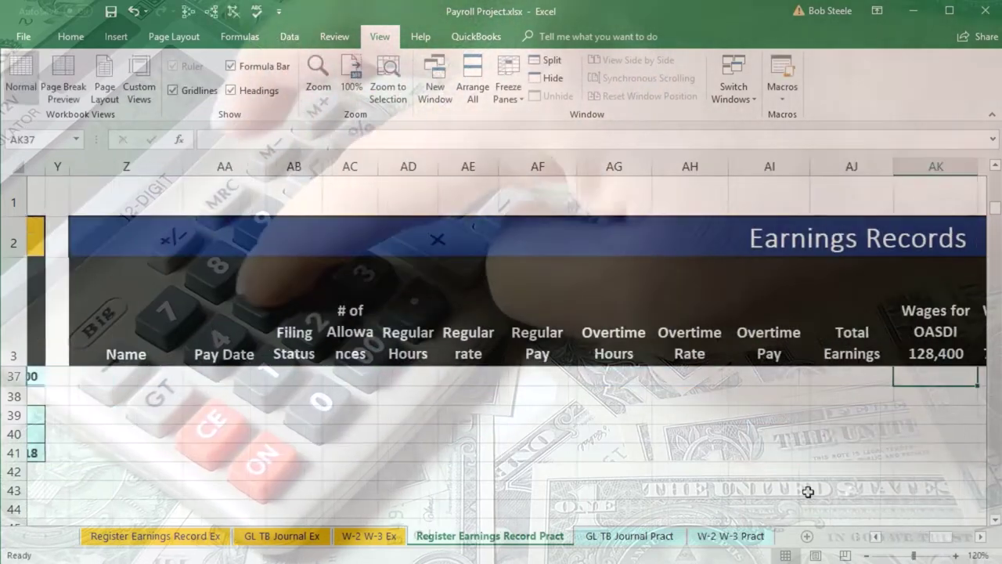
Step: Check the Total Earnings difference formula in AJ36 and widen the earnings records' Regular Pay column AF to fit its yearly total
{"action": "key", "text": "Up"}
{"action": "key", "text": "Up"}
{"action": "key", "text": "Up"}
{"action": "key", "text": "Up"}
{"action": "key", "text": "Up"}
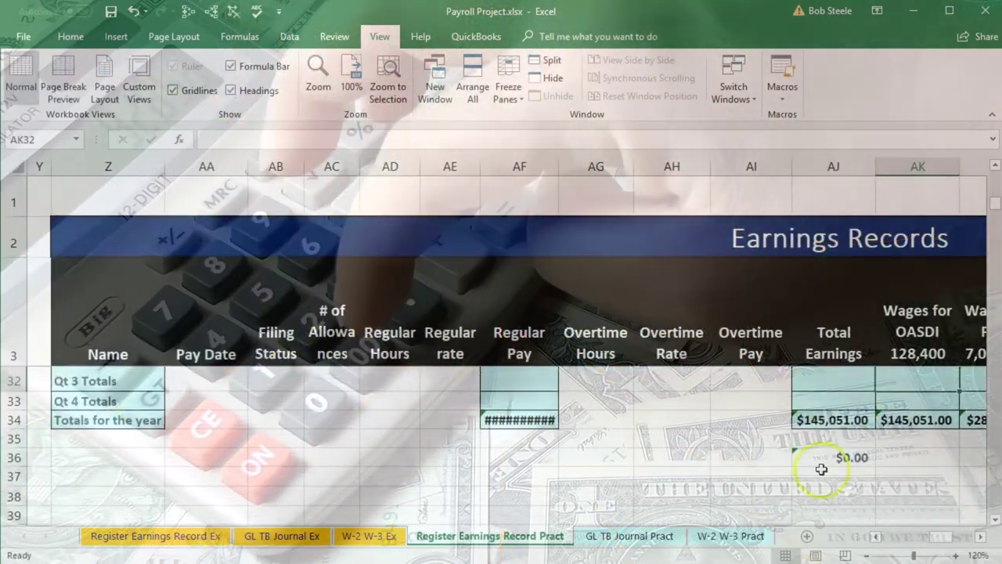
{"action": "double_click", "coordinate": [830, 454]}
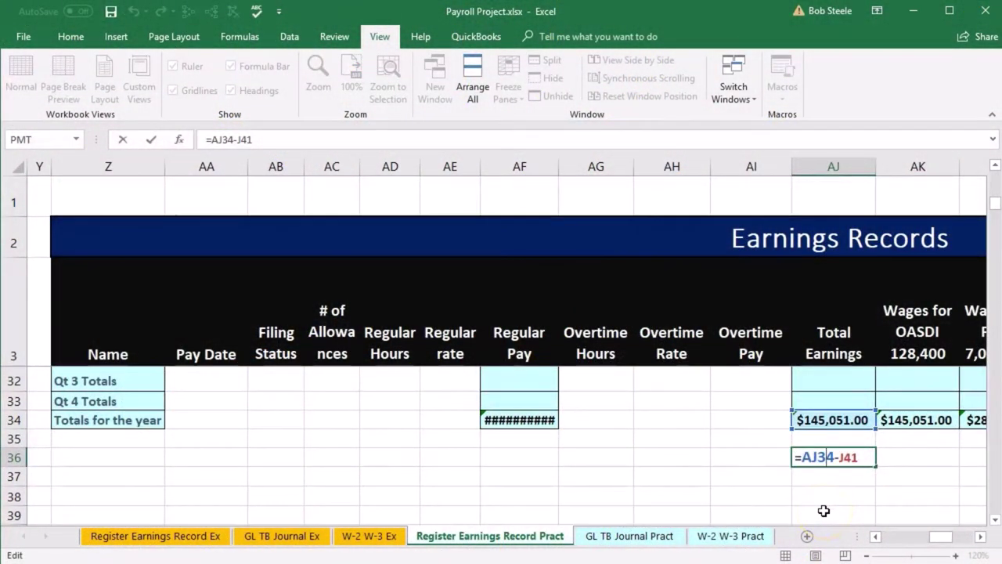
{"action": "left_click", "coordinate": [981, 537]}
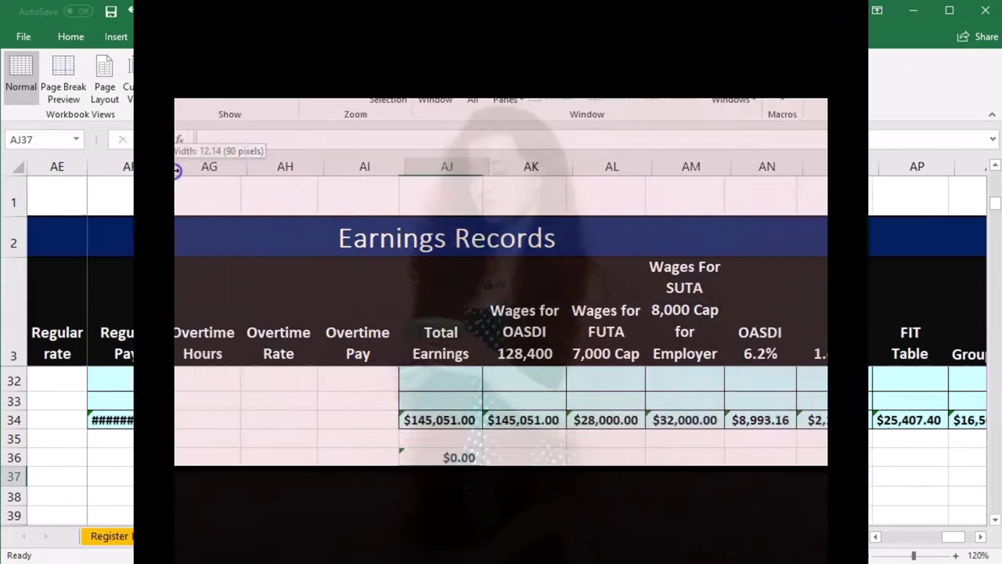
{"action": "left_click_drag", "start_coordinate": [165, 168], "coordinate": [173, 170]}
Step: Add a conditional formatting rule to AJ36 giving values equal to $0.00 a Green Fill with Dark Green Text
{"action": "left_click", "coordinate": [465, 459]}
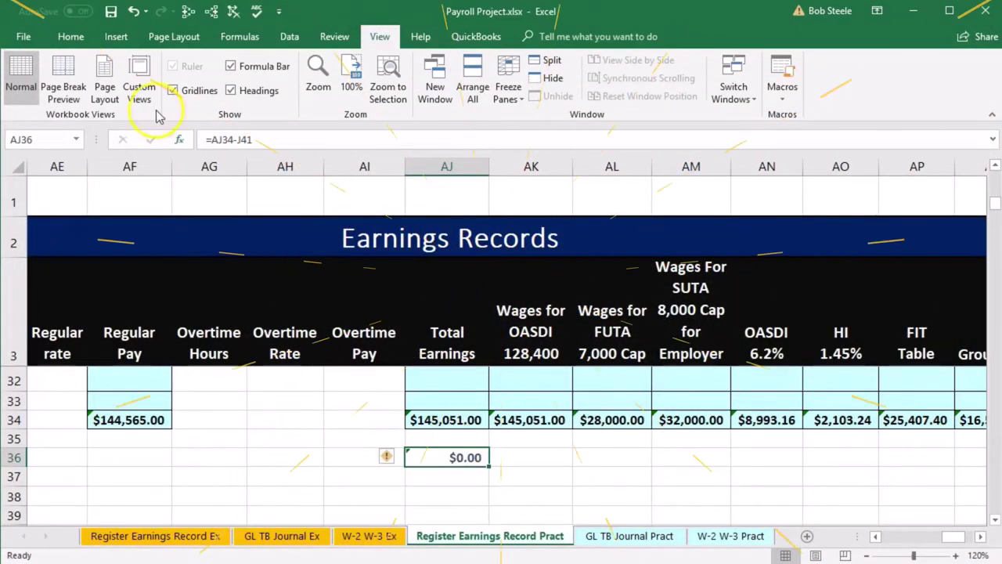
{"action": "left_click", "coordinate": [70, 37]}
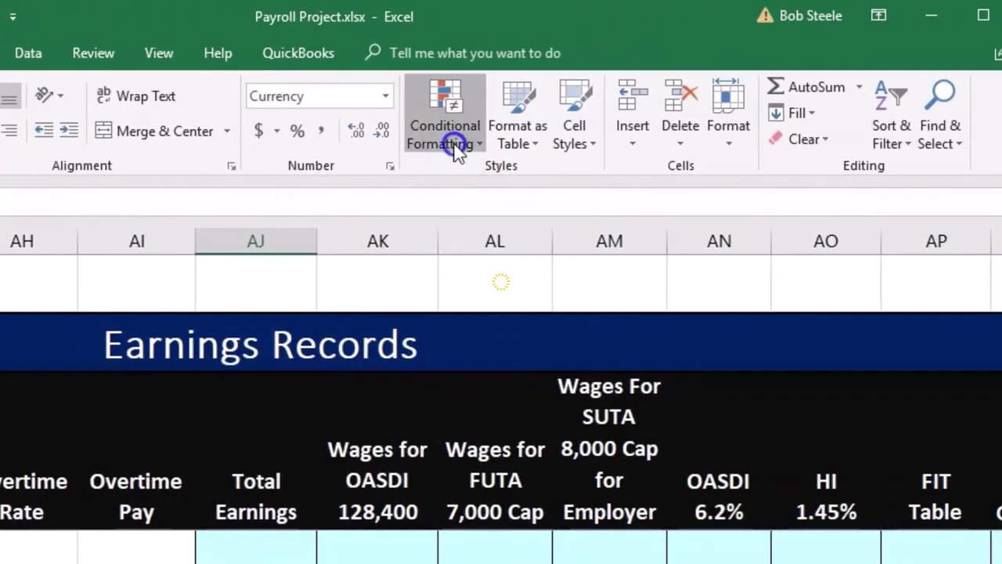
{"action": "left_click", "coordinate": [847, 145]}
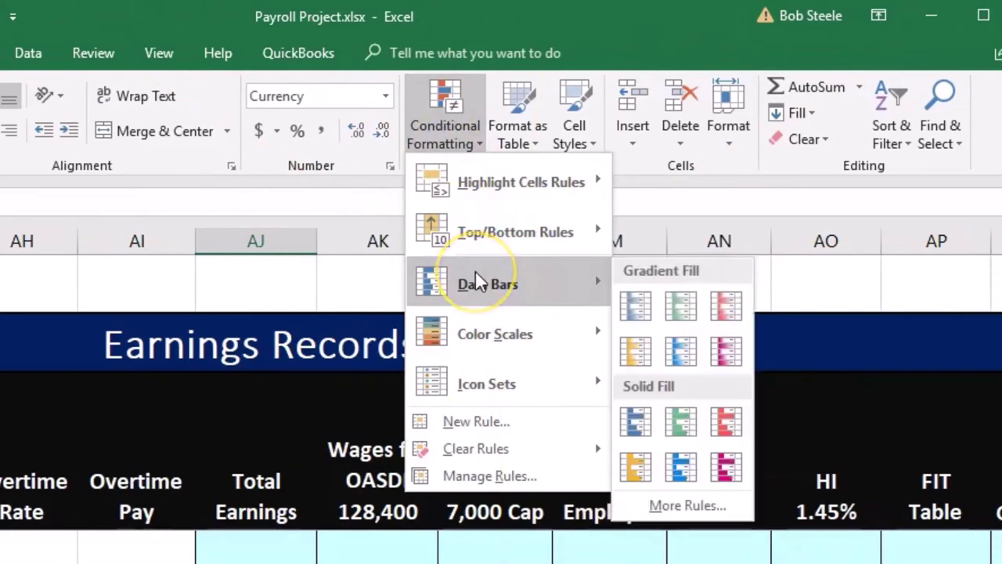
{"action": "mouse_move", "coordinate": [488, 233]}
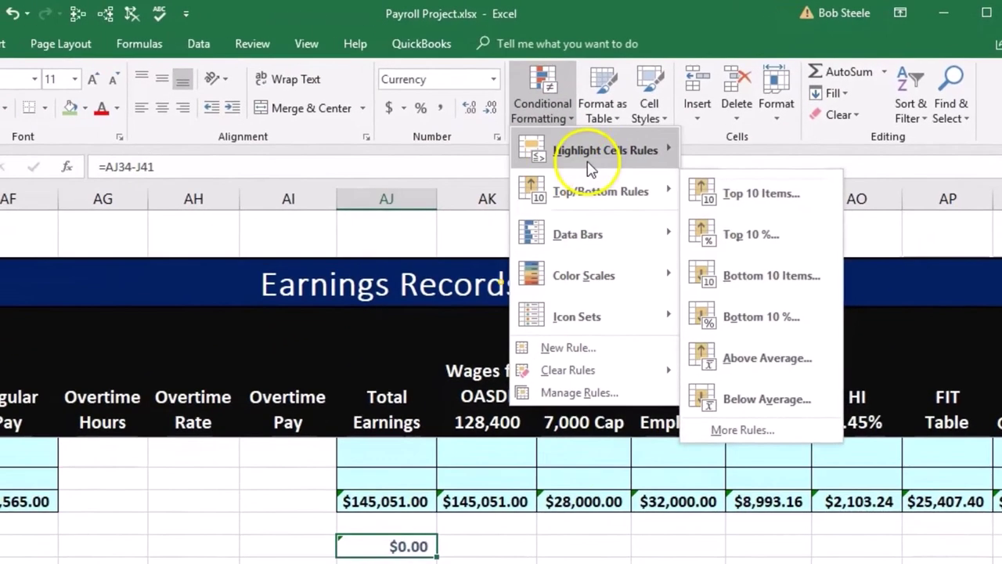
{"action": "mouse_move", "coordinate": [506, 192]}
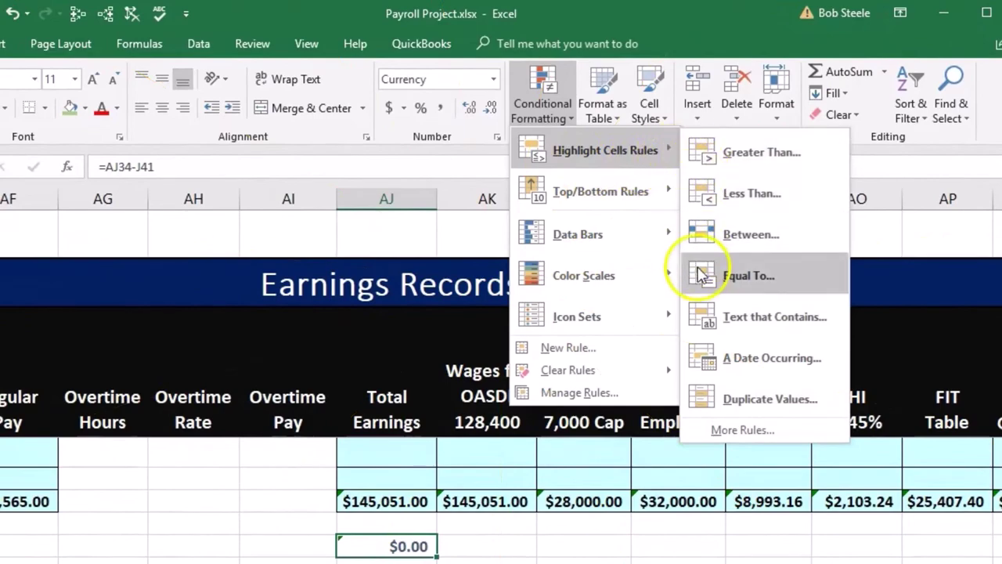
{"action": "left_click", "coordinate": [699, 272]}
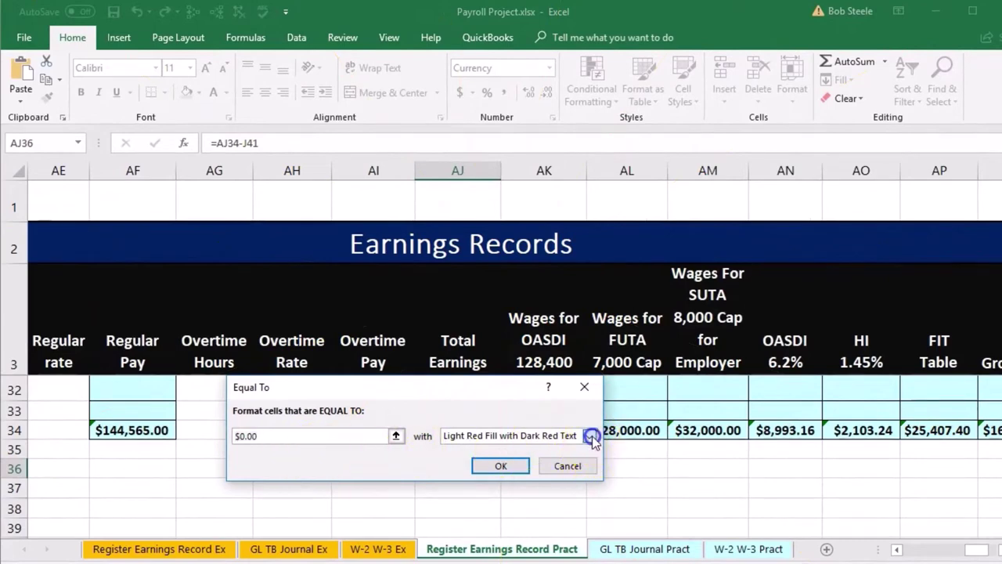
{"action": "left_click_drag", "start_coordinate": [473, 392], "coordinate": [454, 316]}
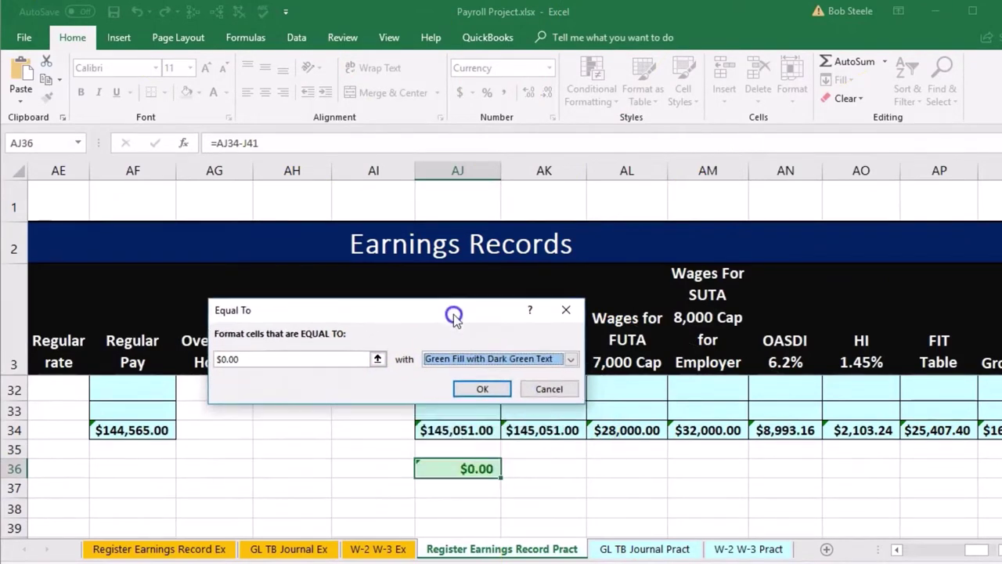
{"action": "left_click", "coordinate": [483, 389]}
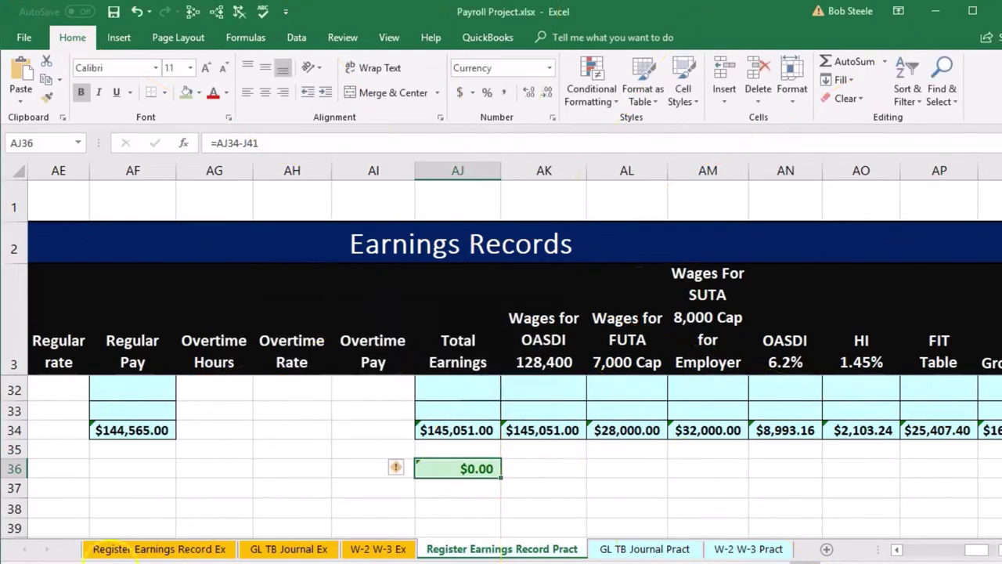
Step: Add a conditional formatting rule to AJ36 giving values greater than 1 a Light Red Fill with Dark Red Text
{"action": "left_click", "coordinate": [576, 96]}
{"action": "mouse_move", "coordinate": [586, 128]}
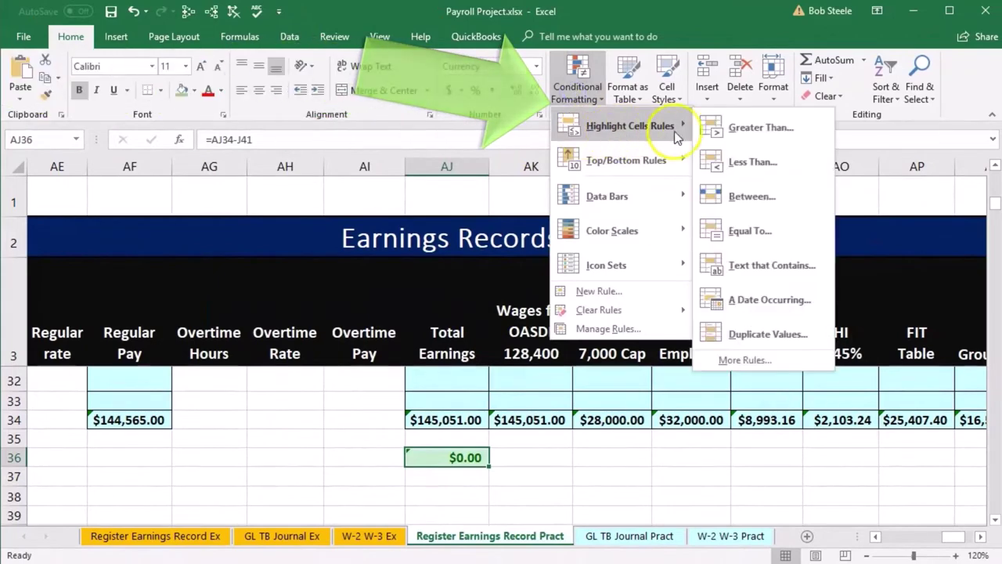
{"action": "left_click", "coordinate": [716, 135]}
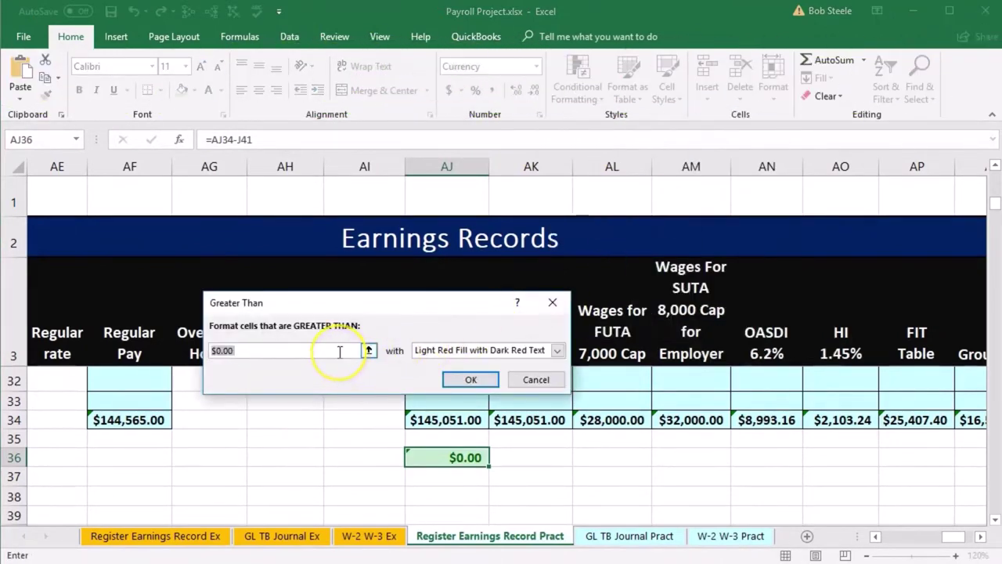
{"action": "type", "text": "1"}
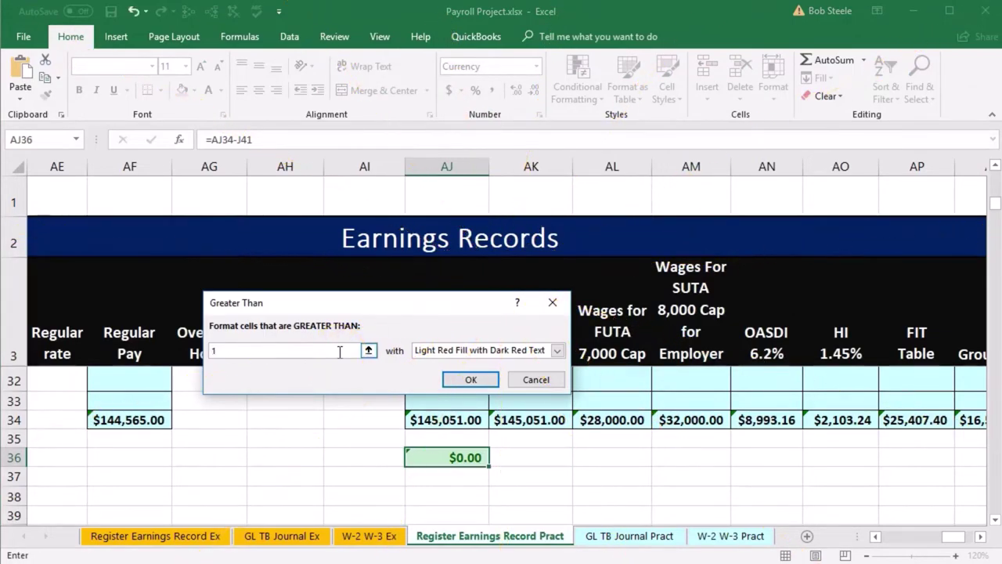
{"action": "left_click", "coordinate": [466, 380]}
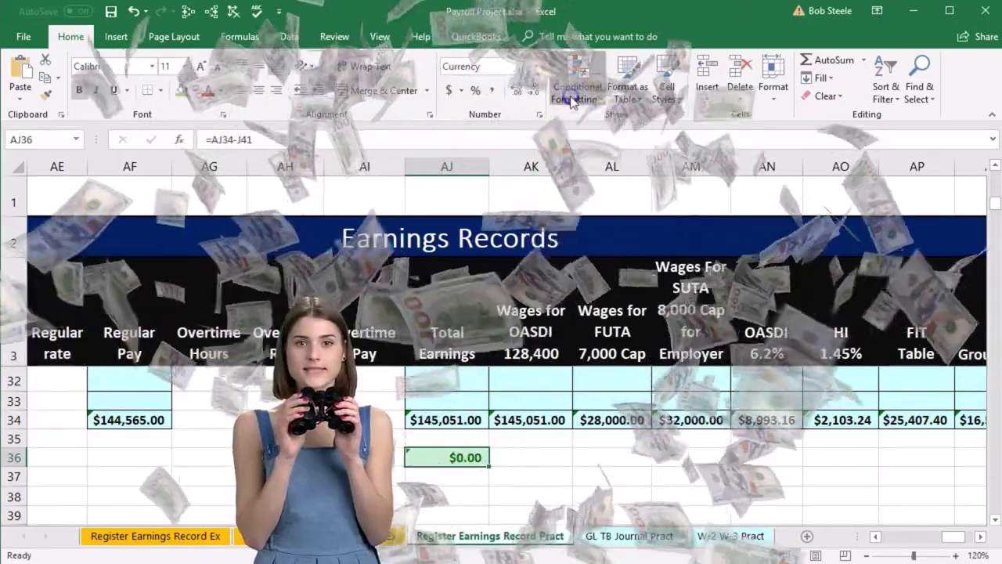
Step: Add a conditional formatting rule to AJ36 giving values less than -1 a Light Red Fill with Dark Red Text
{"action": "left_click", "coordinate": [577, 87]}
{"action": "mouse_move", "coordinate": [576, 127]}
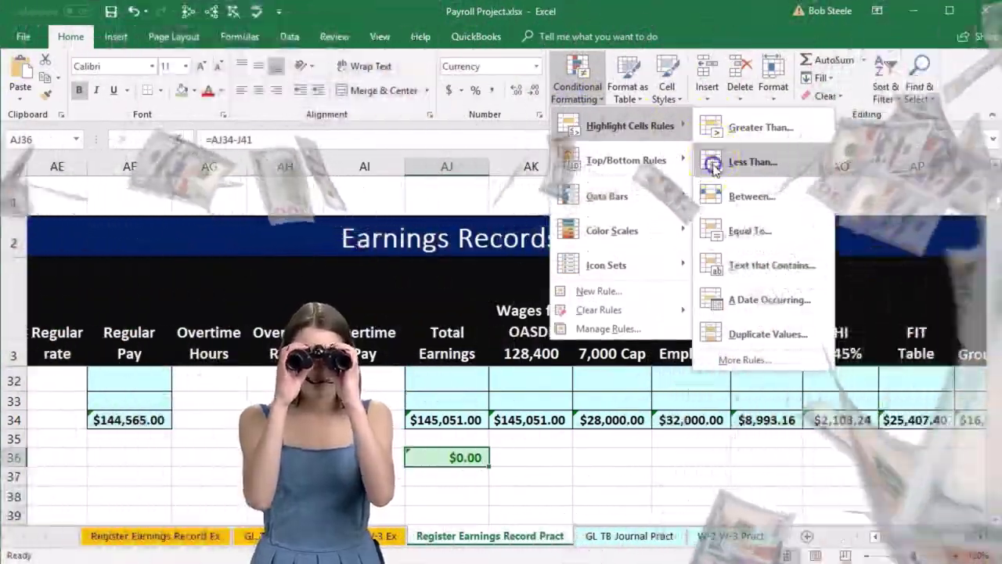
{"action": "left_click", "coordinate": [713, 169]}
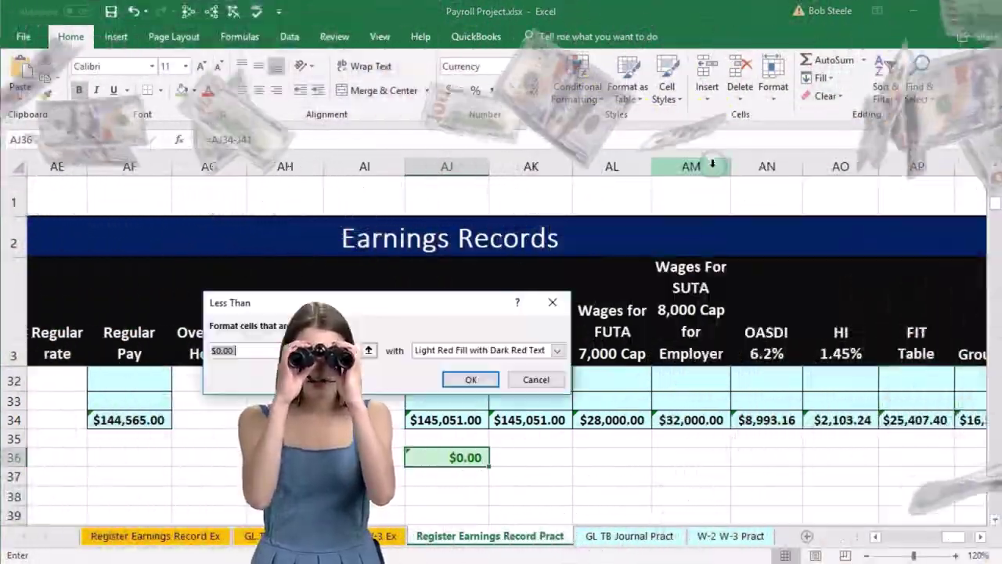
{"action": "type", "text": "1"}
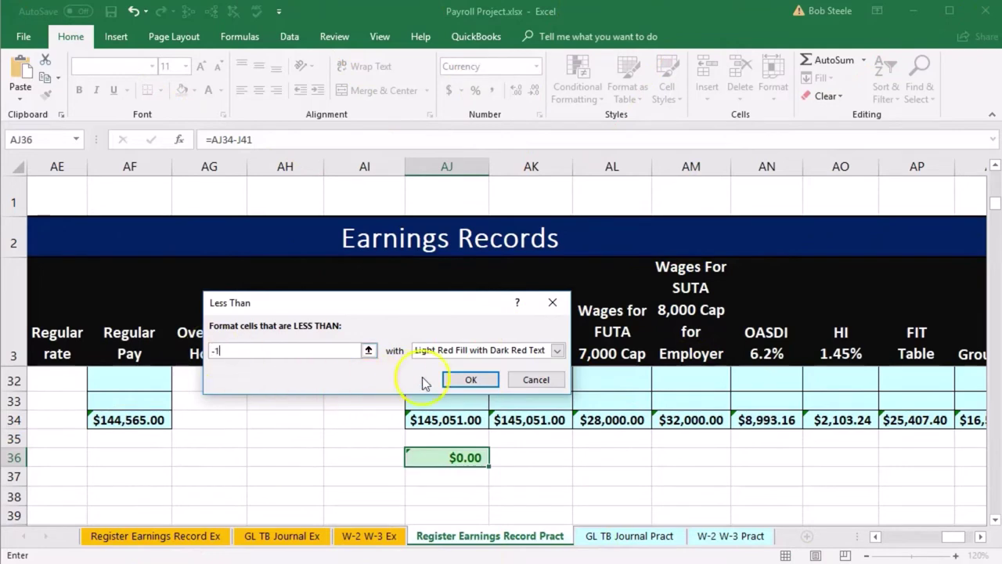
{"action": "left_click", "coordinate": [467, 381]}
{"action": "left_click", "coordinate": [348, 492]}
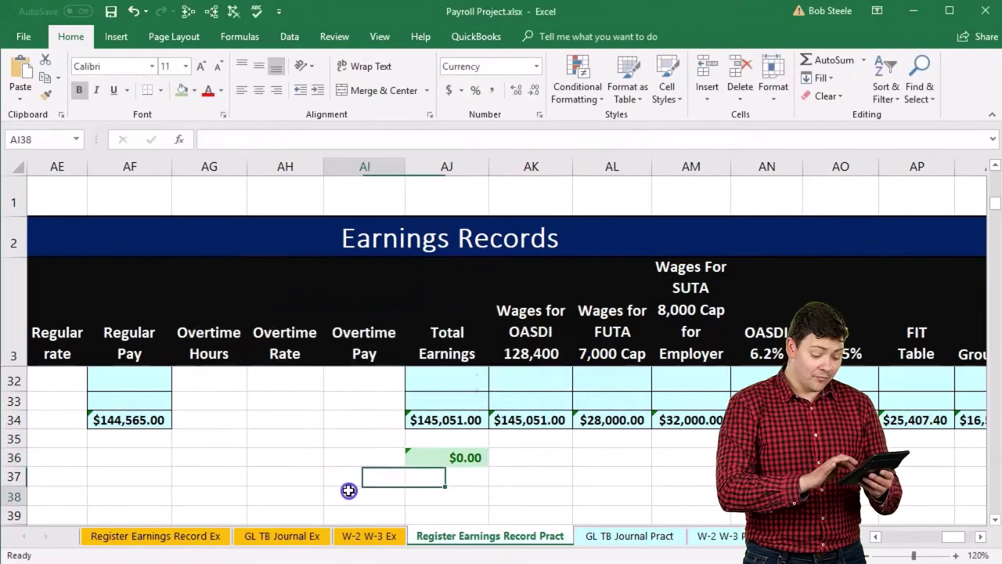
Step: Test AJ36's conditional formatting rules with the values 2 and -2, and restore its difference formula
{"action": "left_click", "coordinate": [457, 459]}
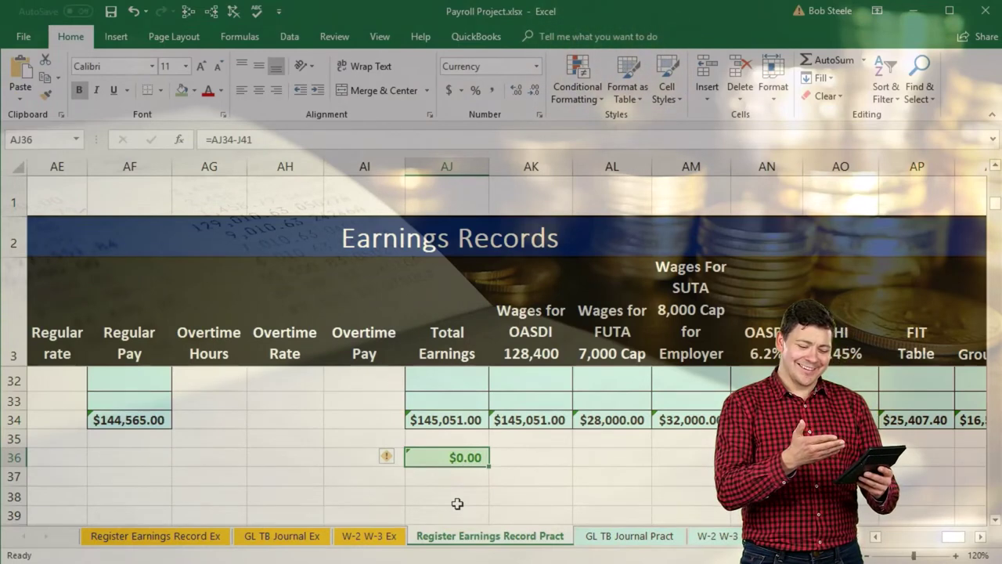
{"action": "key", "text": "Return"}
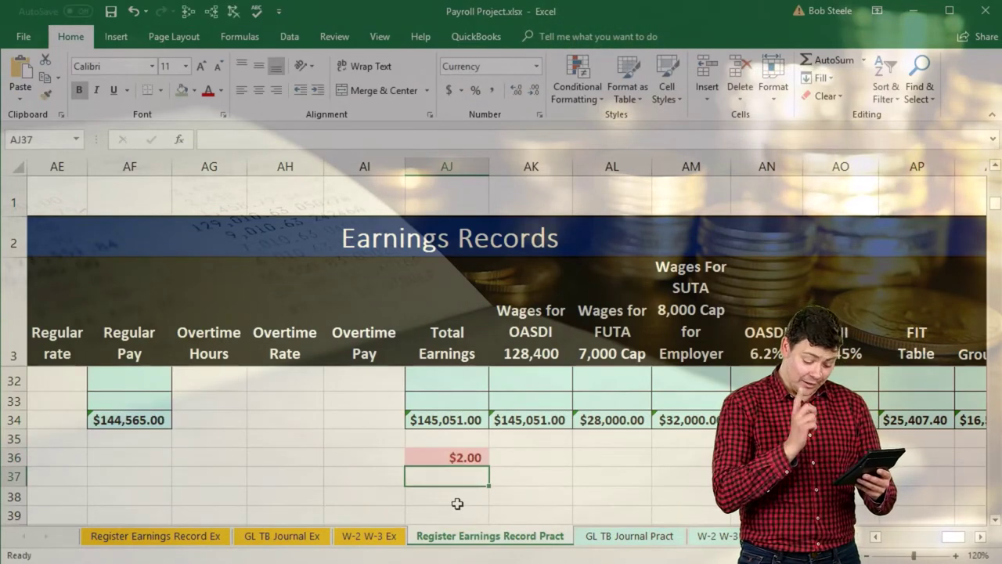
{"action": "key", "text": "Up"}
{"action": "type", "text": "-1"}
{"action": "key", "text": "Return"}
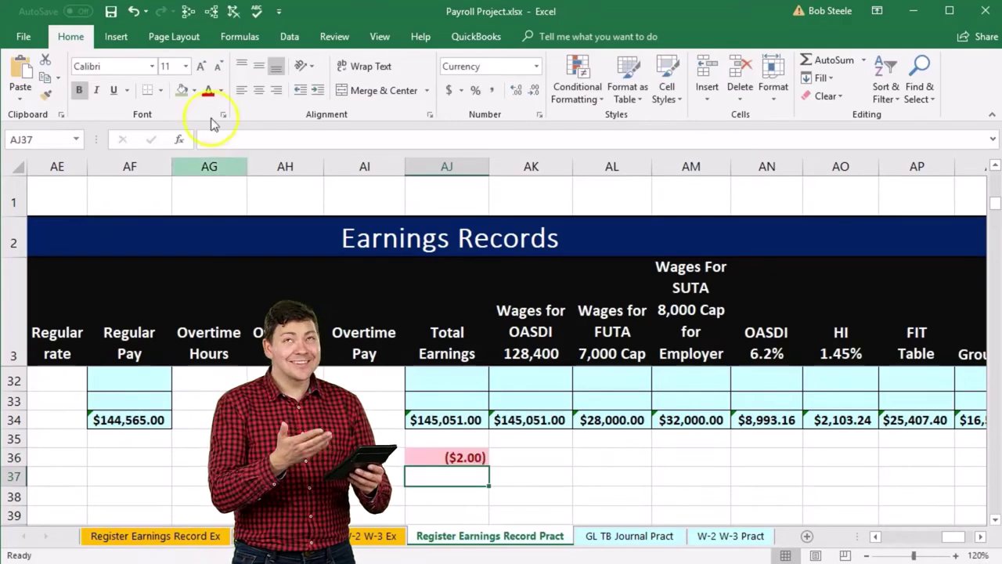
{"action": "left_click", "coordinate": [133, 13]}
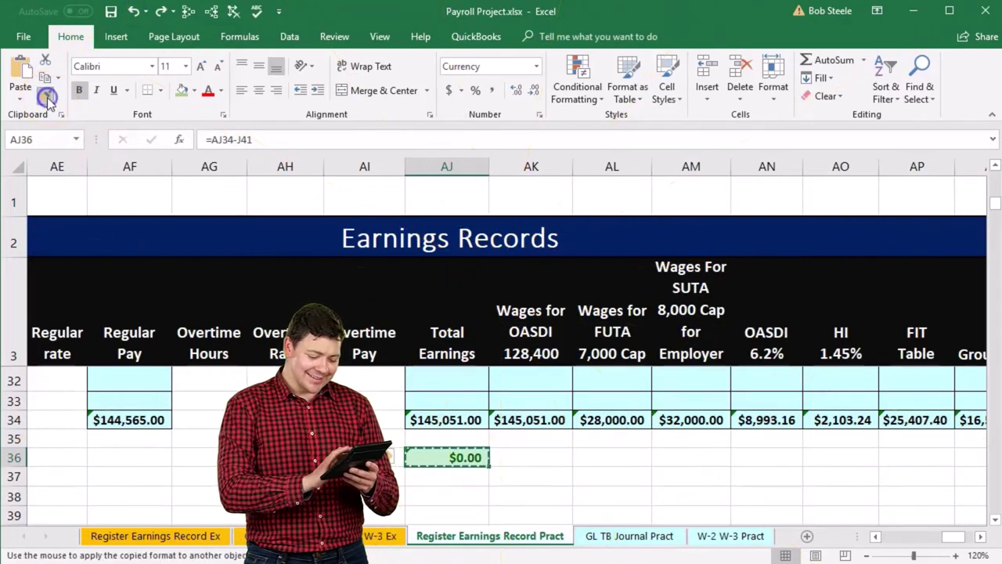
Step: Copy AJ36's formatting, including its conditional formatting rules, onto the Net Paid difference in AT36
{"action": "left_click", "coordinate": [980, 536]}
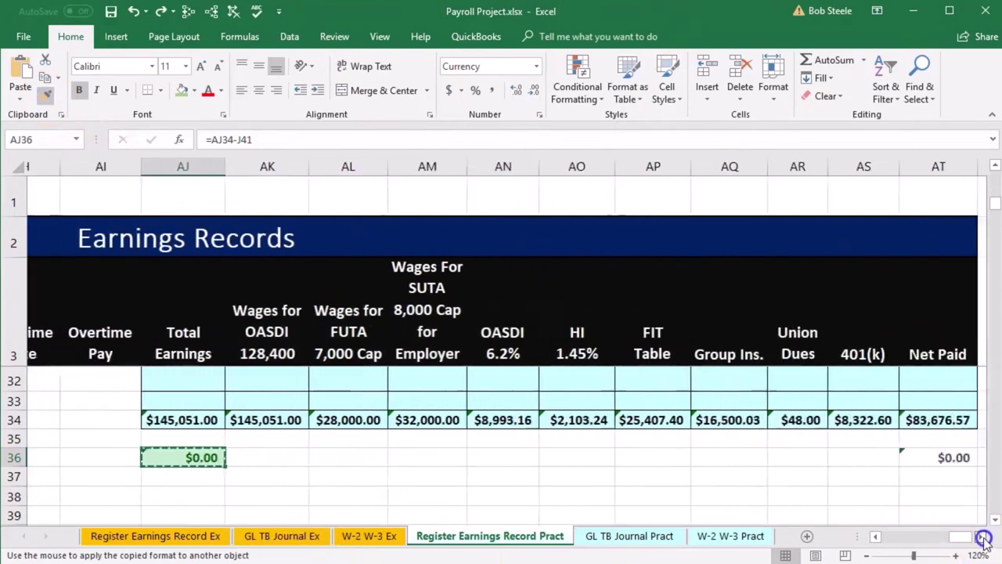
{"action": "left_click", "coordinate": [801, 508]}
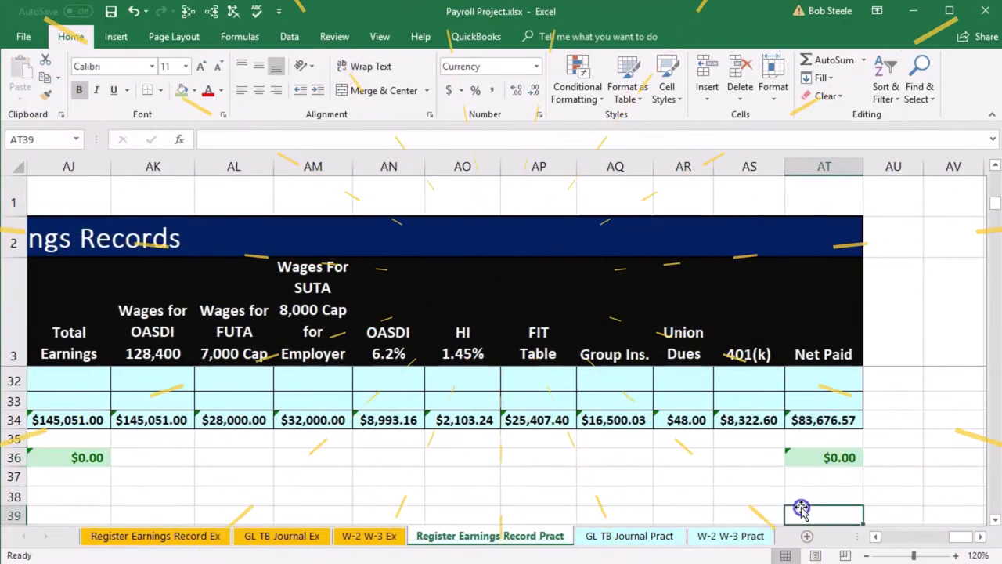
Step: Test the copied conditional formatting in AT36 with the values 2 and -2, and restore its difference formula
{"action": "type", "text": "2"}
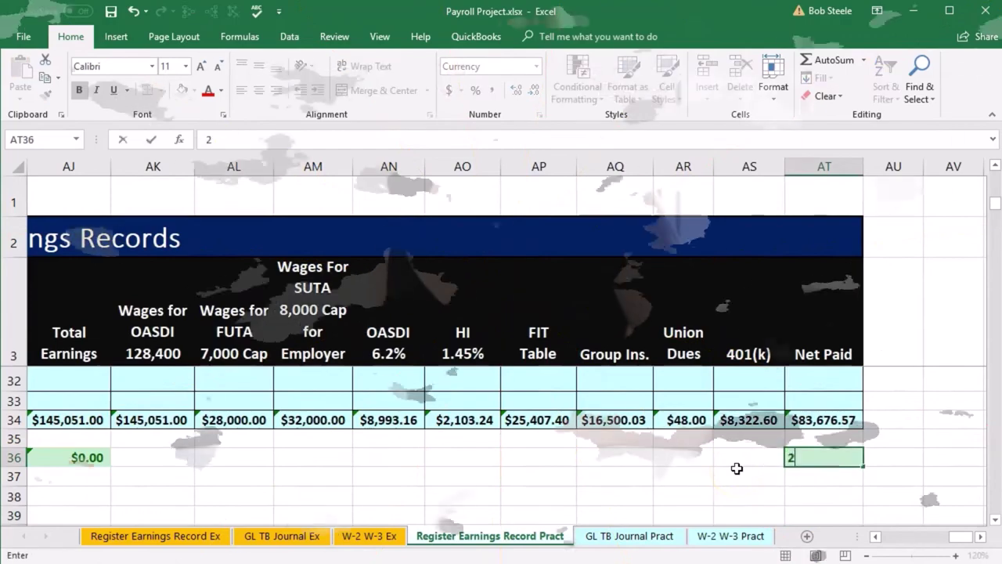
{"action": "key", "text": "ctrl+Return"}
{"action": "type", "text": "-"}
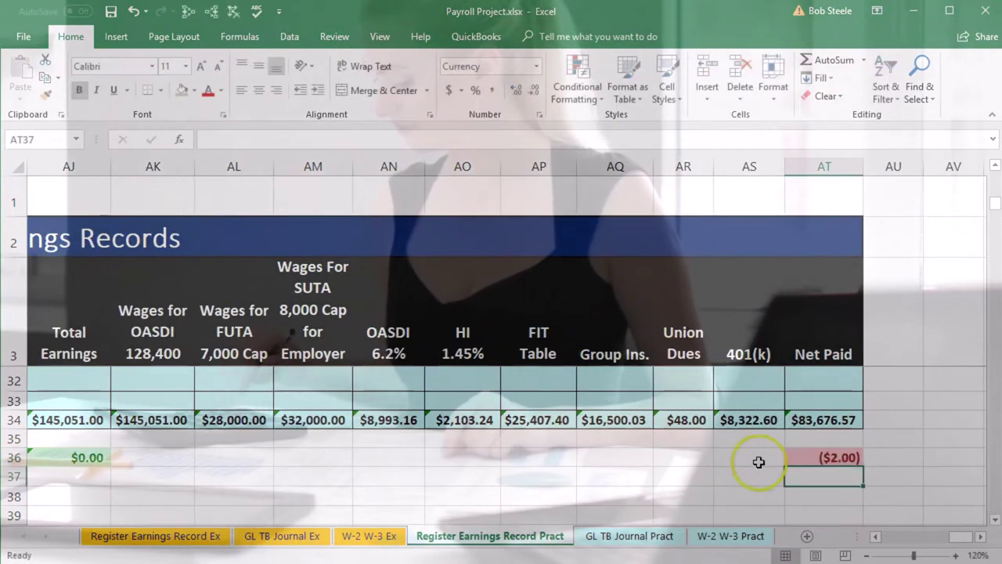
{"action": "key", "text": "ctrl+z"}
{"action": "key", "text": "ctrl+z"}
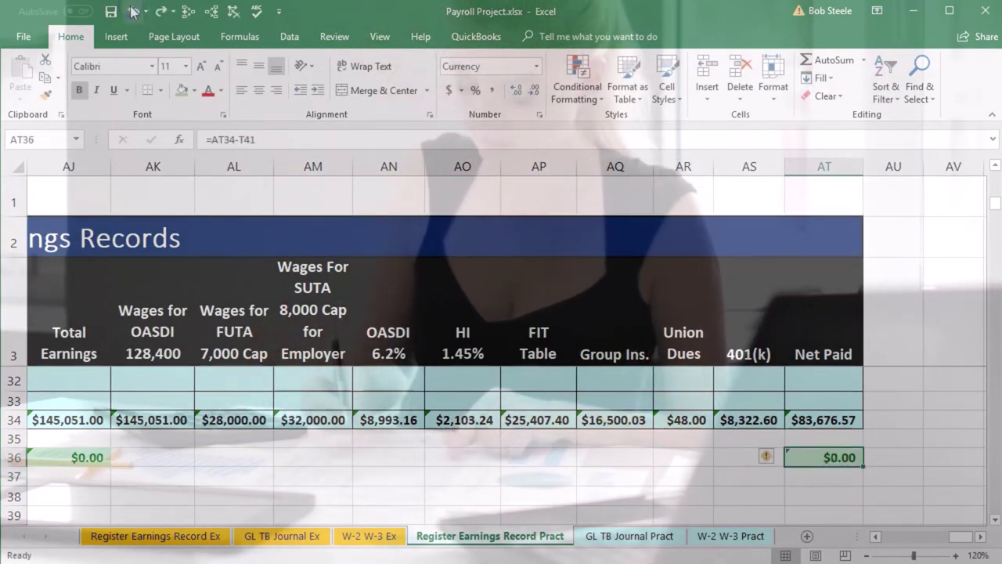
Step: Copy the formatting of the September payroll register rows B12:X15 onto the October rows B19:X22
{"action": "left_click", "coordinate": [462, 475]}
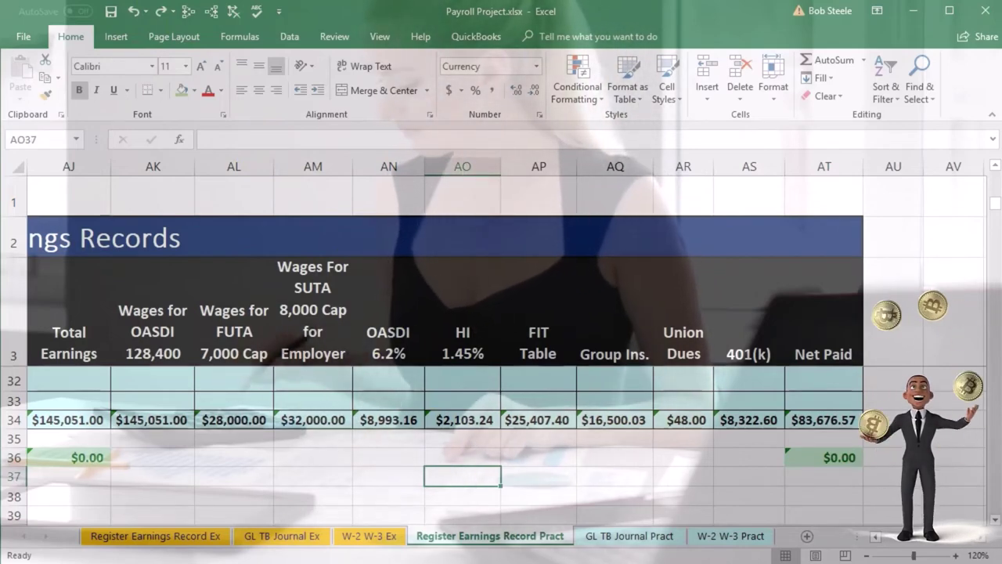
{"action": "key", "text": "Home"}
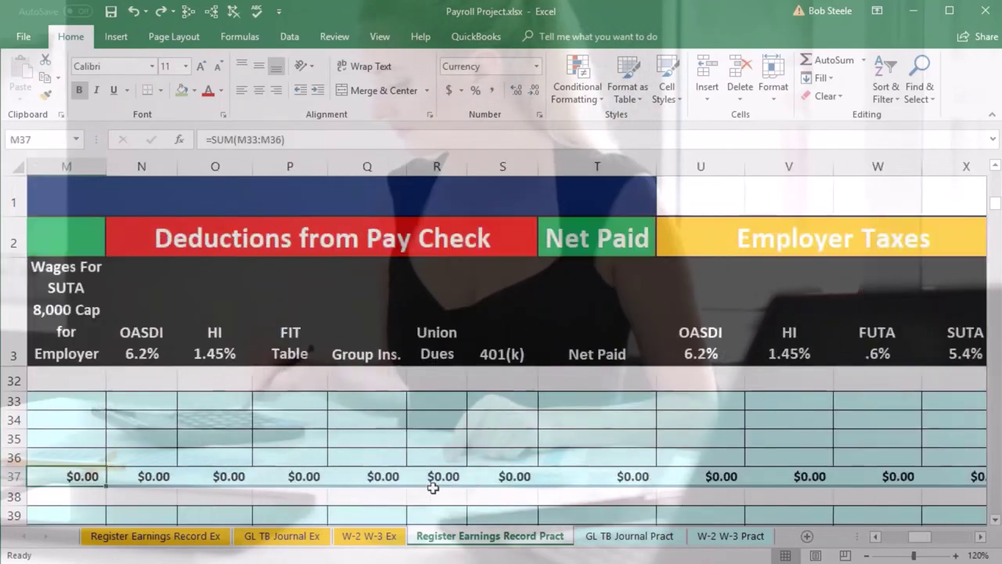
{"action": "scroll", "coordinate": [433, 487], "scroll_direction": "up", "scroll_amount": 5}
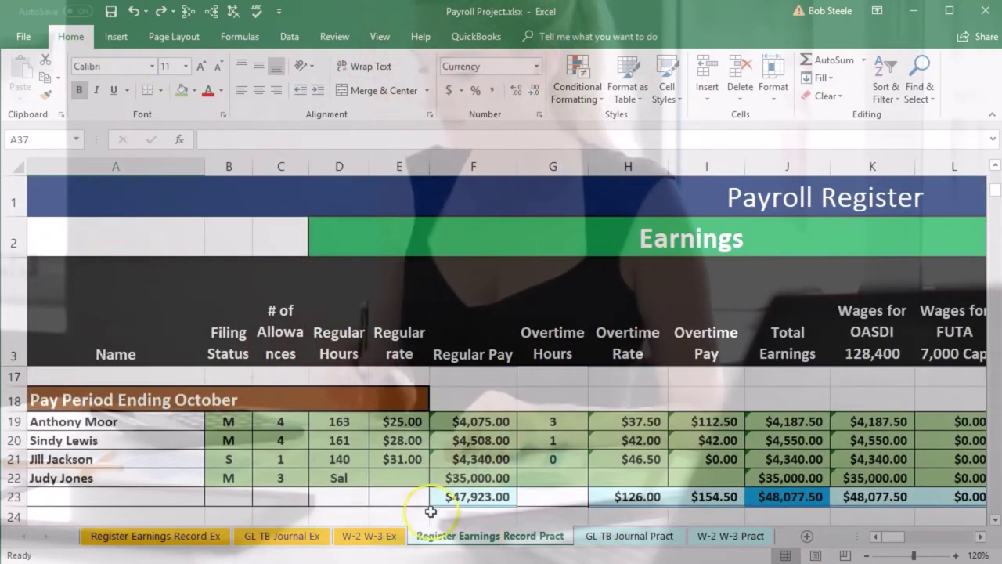
{"action": "scroll", "coordinate": [433, 488], "scroll_direction": "up", "scroll_amount": 2}
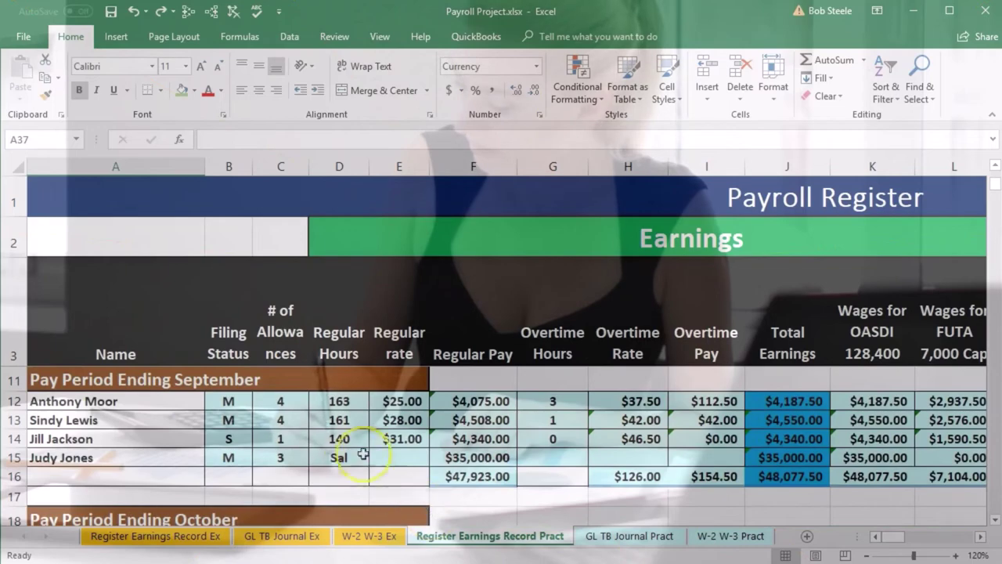
{"action": "left_click_drag", "start_coordinate": [235, 400], "coordinate": [865, 453]}
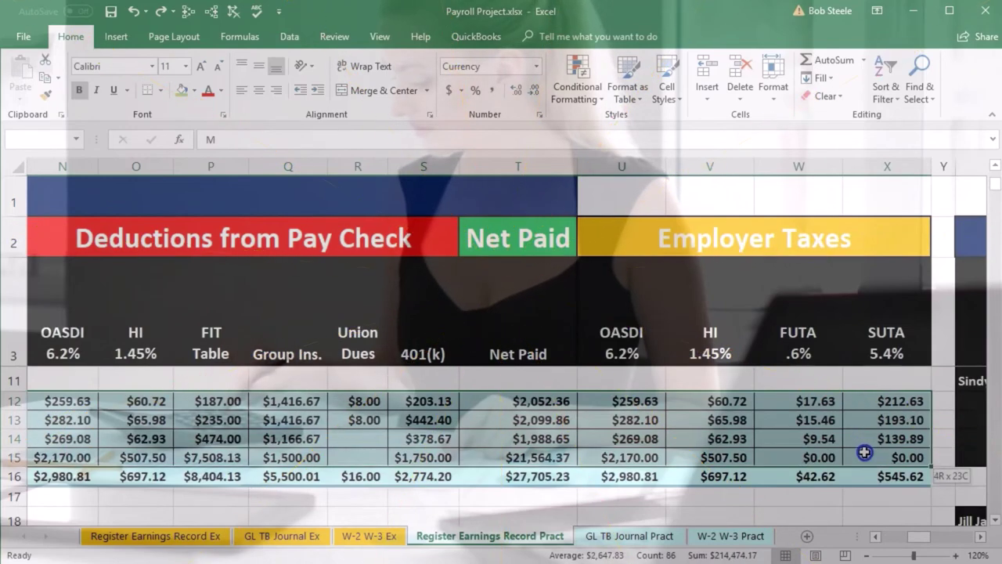
{"action": "left_click", "coordinate": [47, 94]}
{"action": "left_click_drag", "start_coordinate": [920, 536], "coordinate": [869, 536]}
{"action": "scroll", "coordinate": [235, 423], "scroll_direction": "down", "scroll_amount": 2}
{"action": "left_click", "coordinate": [223, 421]}
{"action": "mouse_move", "coordinate": [224, 421]}
{"action": "left_mouse_down"}
{"action": "mouse_move", "coordinate": [979, 450]}
{"action": "mouse_move", "coordinate": [908, 458]}
{"action": "mouse_move", "coordinate": [940, 472]}
{"action": "mouse_move", "coordinate": [897, 474]}
{"action": "left_mouse_up"}
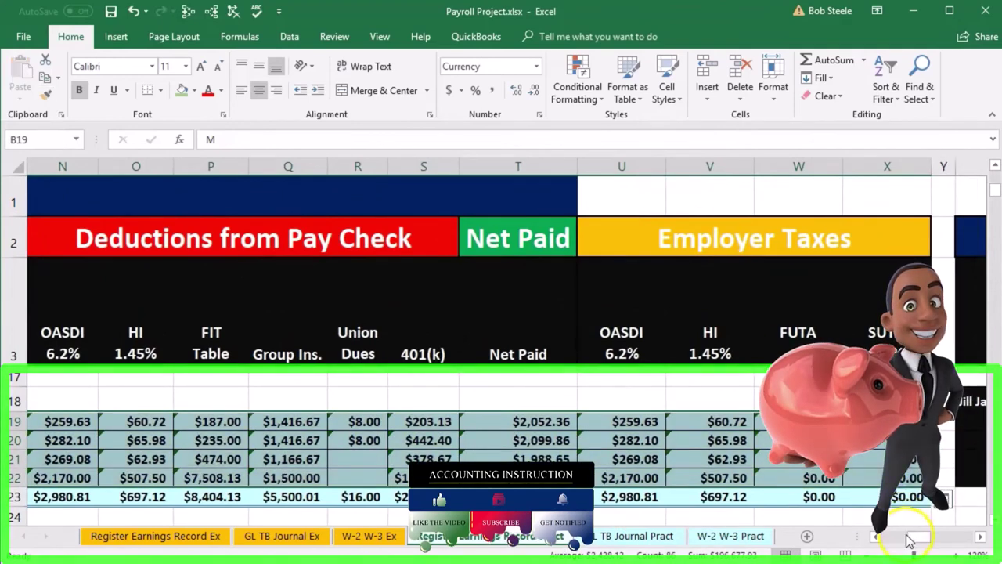
{"action": "left_click_drag", "start_coordinate": [917, 537], "coordinate": [867, 535]}
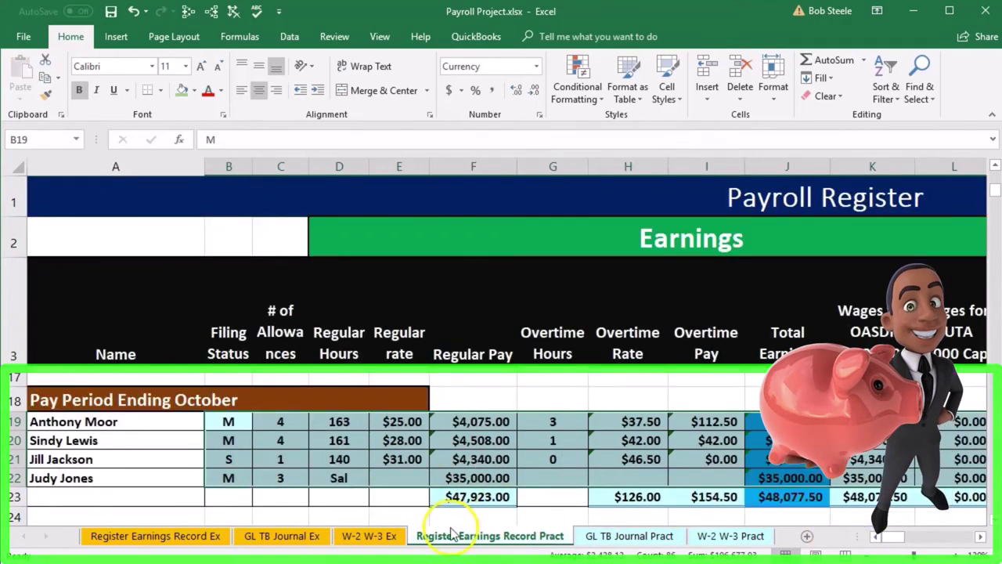